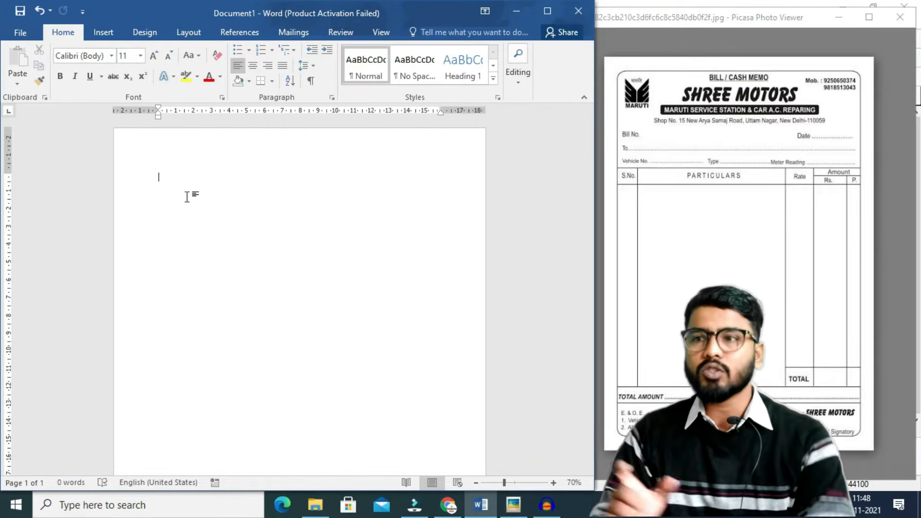
Try A5 paper size on the Layout tab, then set the page back to A4.
click(187, 39)
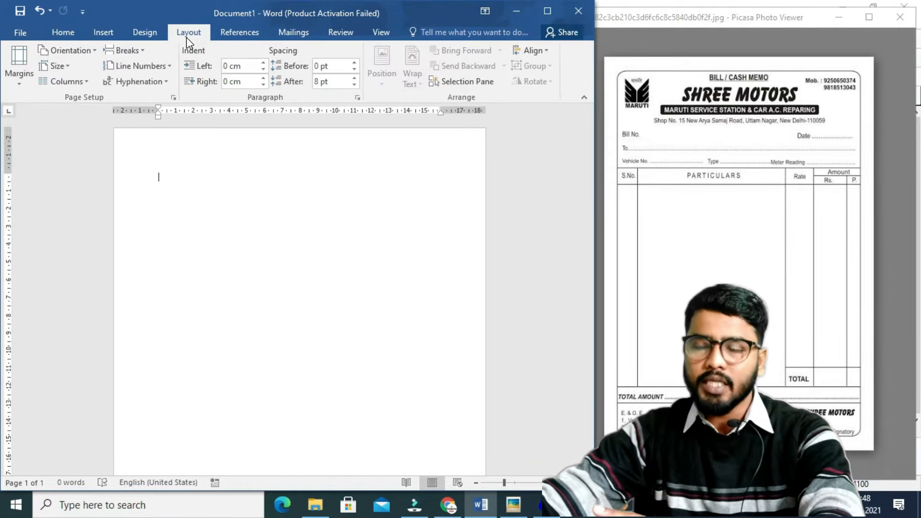
click(62, 70)
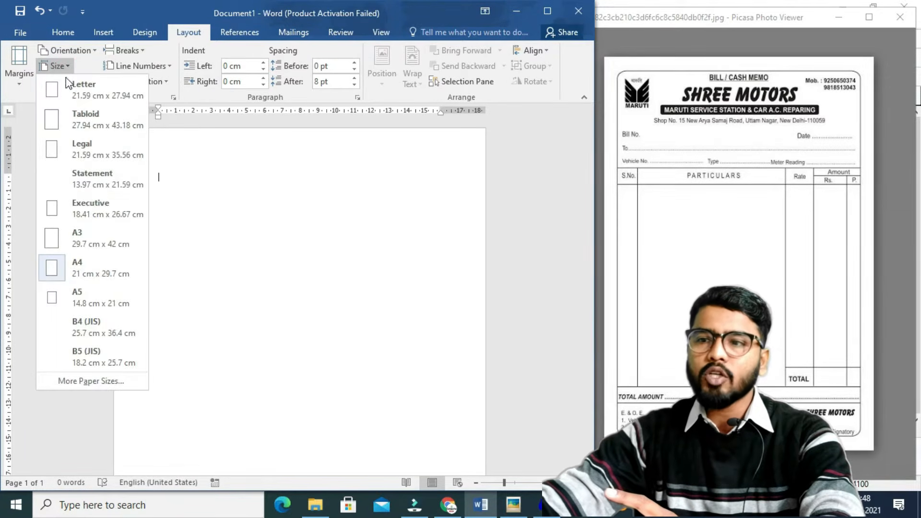
click(97, 297)
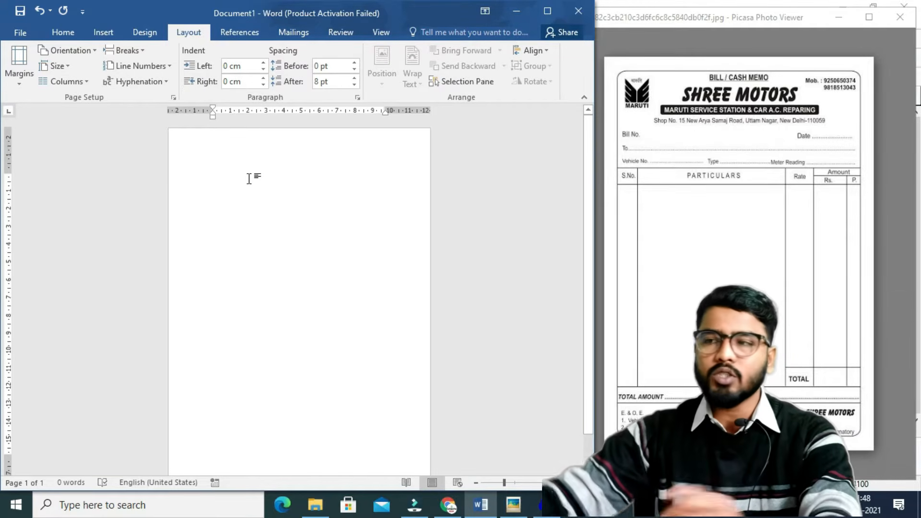
click(53, 67)
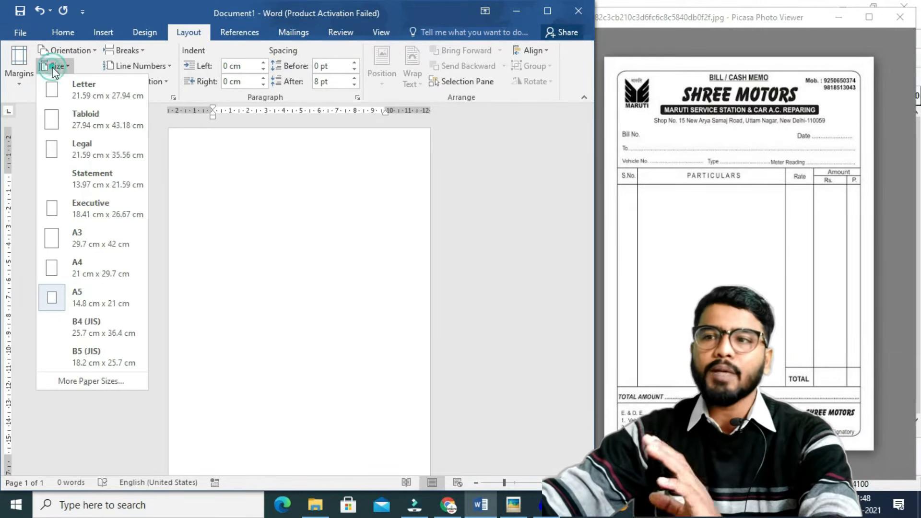
click(105, 271)
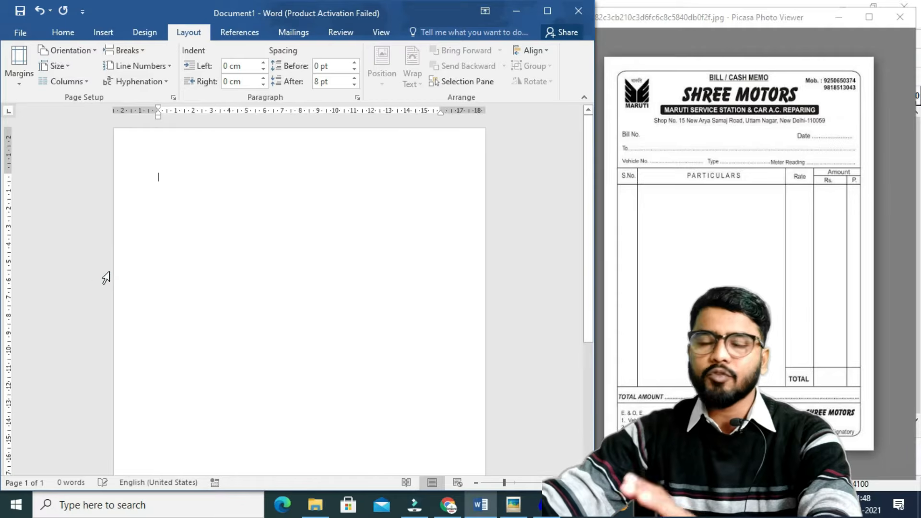
scroll(369, 286, up, 4)
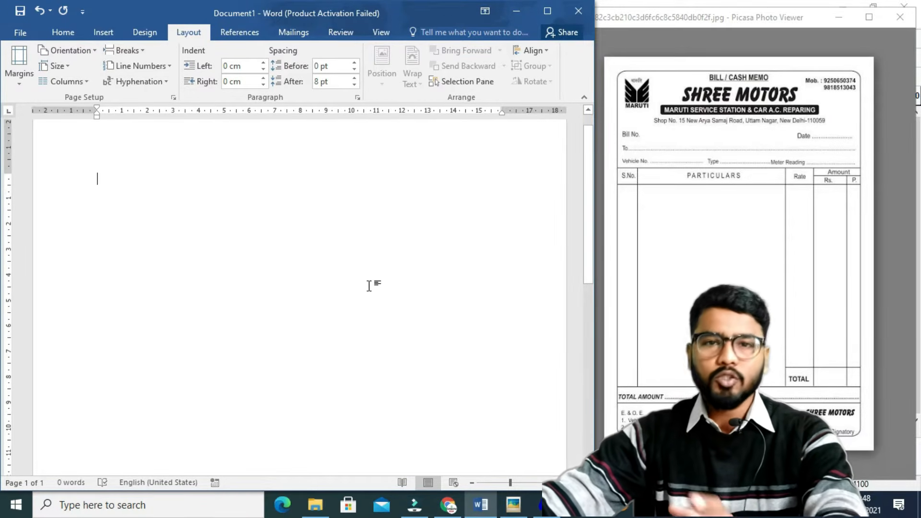
scroll(380, 294, up, 1)
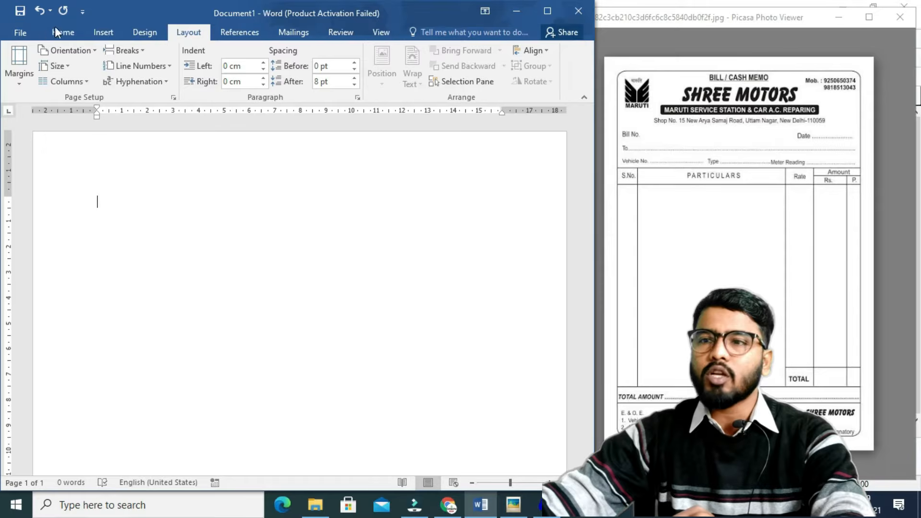
Insert a 5-column by 6-row table and drag its corner to make the rows taller.
click(103, 33)
click(45, 81)
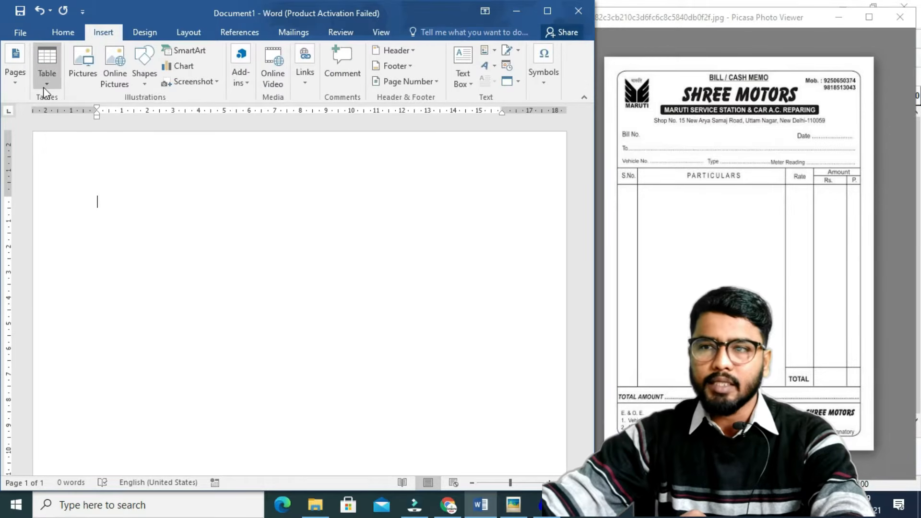
click(82, 219)
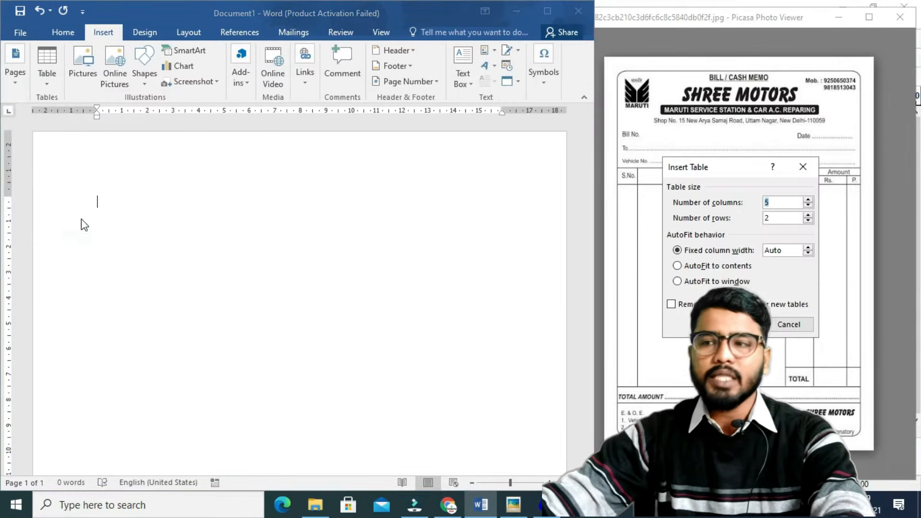
drag(706, 165, 515, 163)
click(577, 199)
click(581, 214)
key(BackSpace)
text(6)
key(Return)
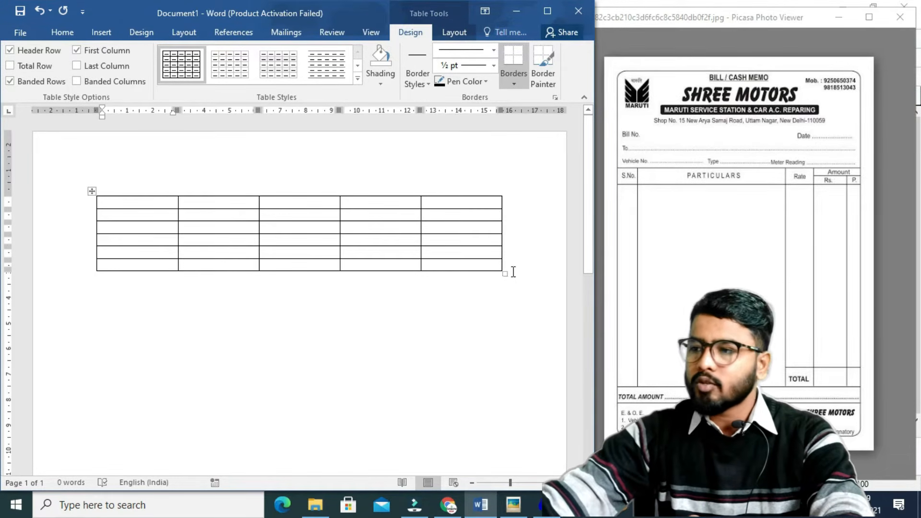
drag(505, 272, 517, 468)
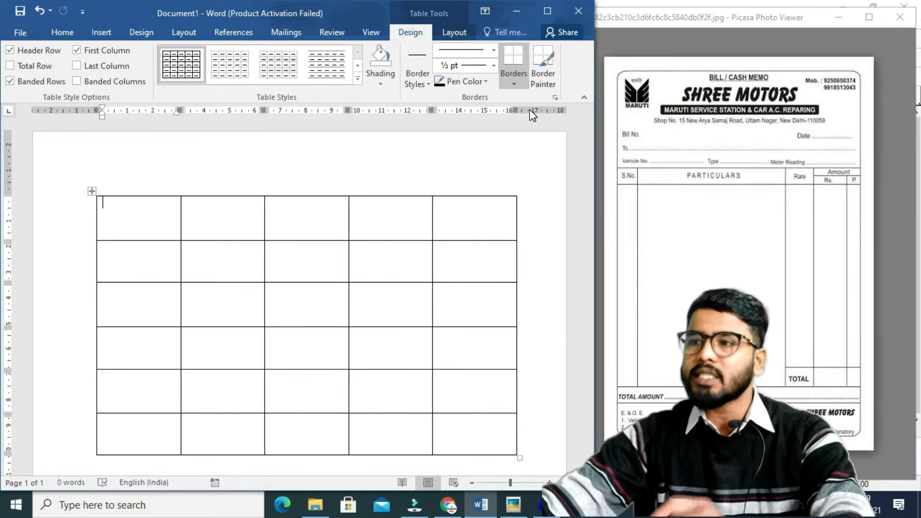
Merge the first row's five cells into one and drag its bottom border down.
click(462, 35)
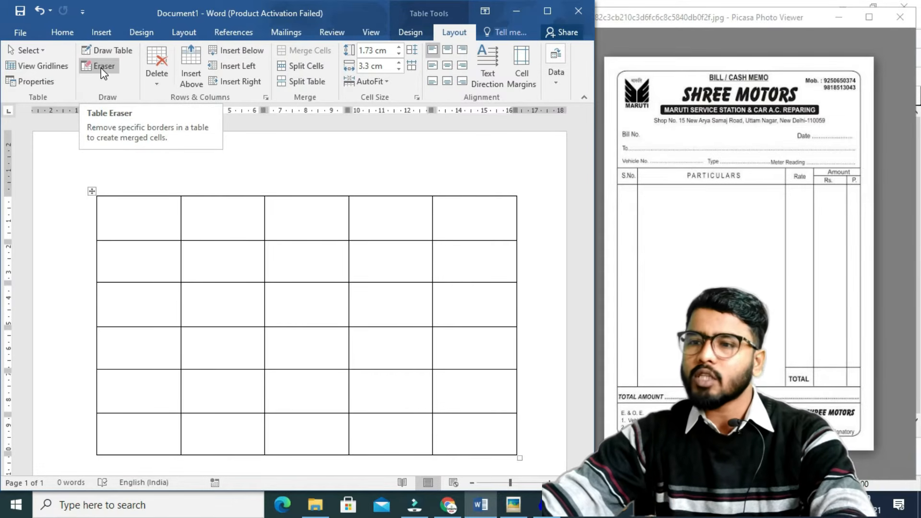
mouse_move(140, 208)
mouse_down()
mouse_move(418, 207)
mouse_move(475, 217)
mouse_up()
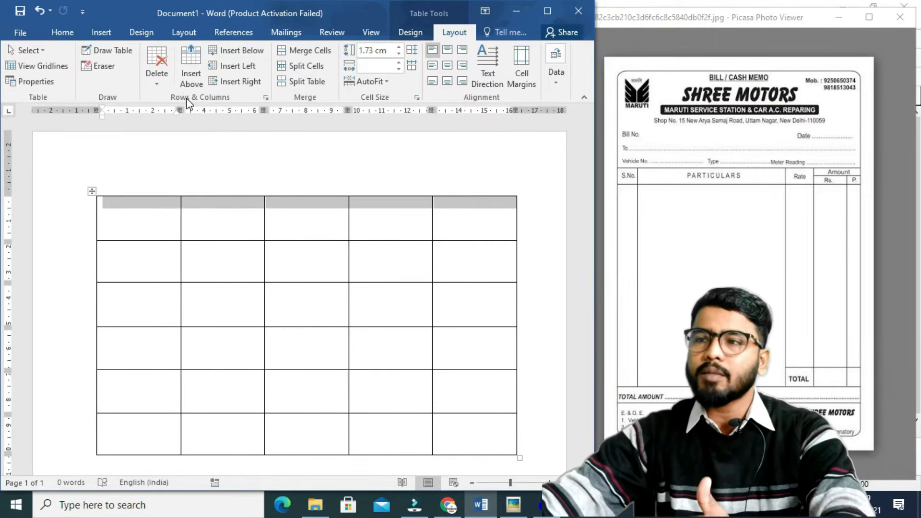
click(303, 50)
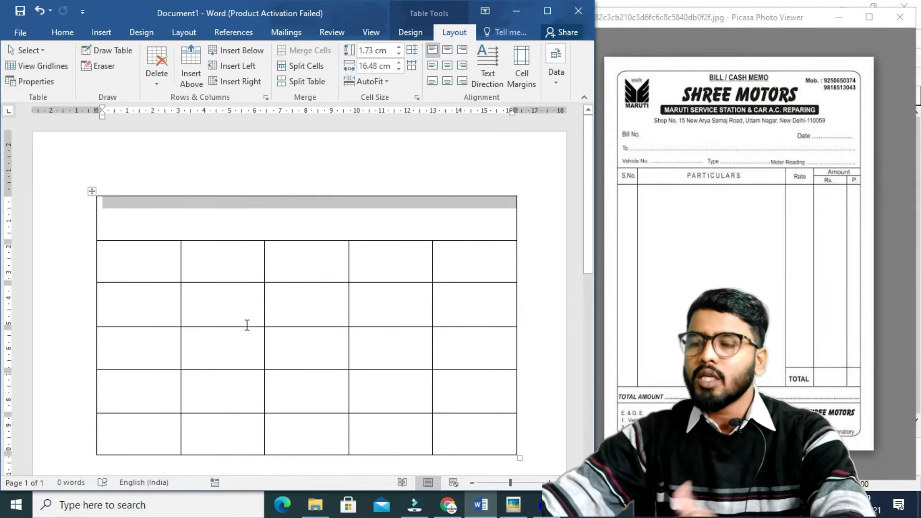
click(218, 271)
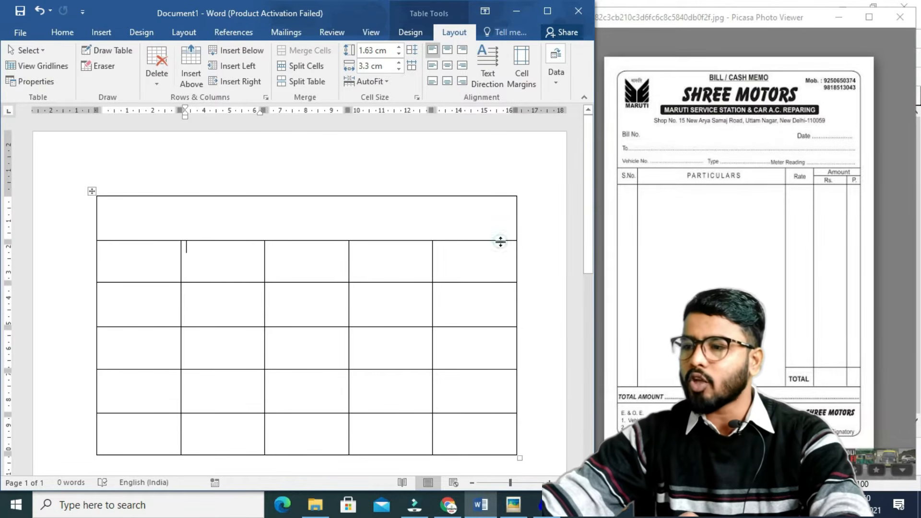
drag(500, 241, 512, 341)
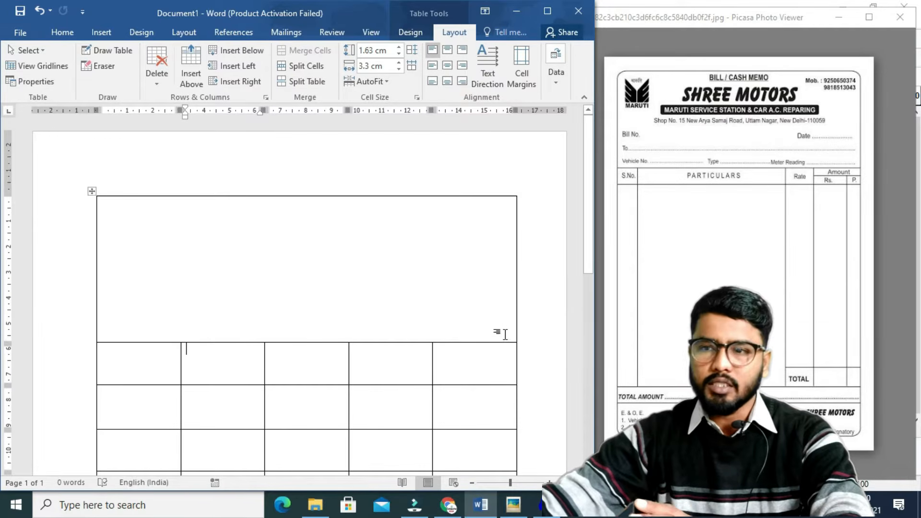
scroll(57, 239, down, 1)
click(192, 312)
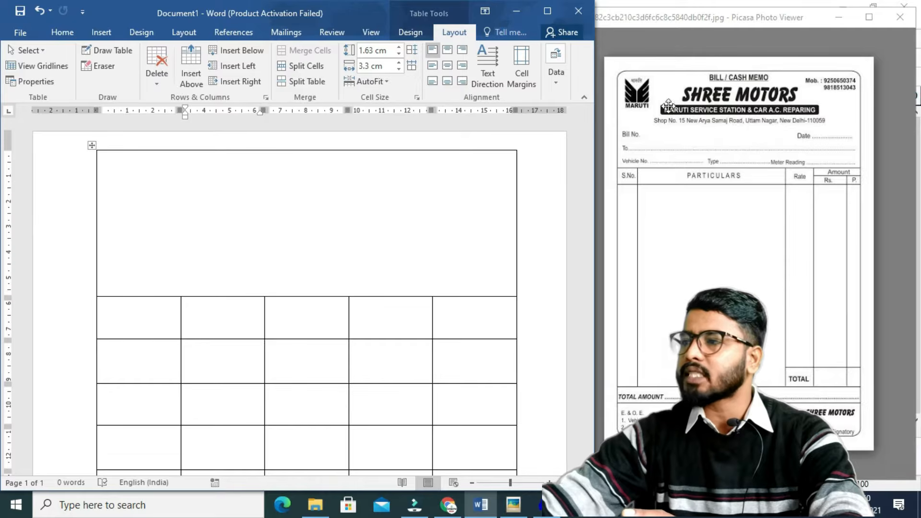
click(113, 181)
click(101, 32)
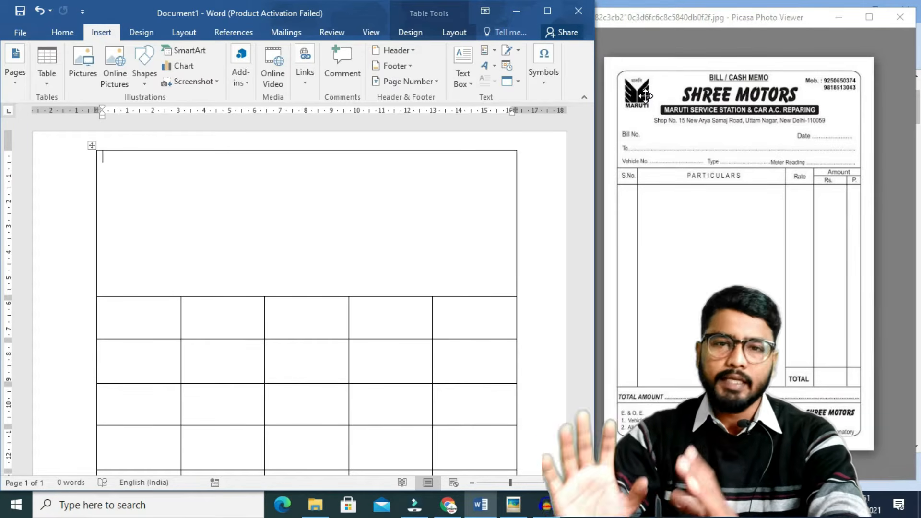
Insert the tmp picture into the table's top cell.
click(87, 76)
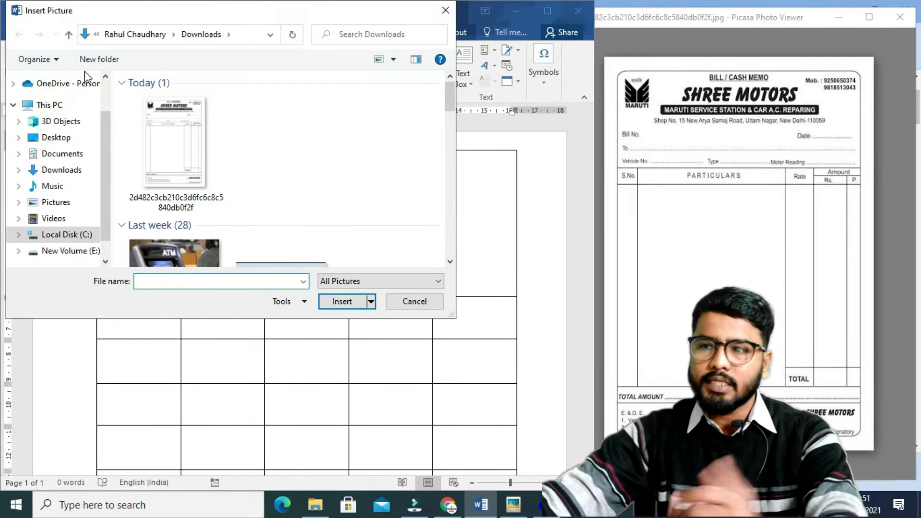
drag(450, 95, 473, 196)
click(190, 181)
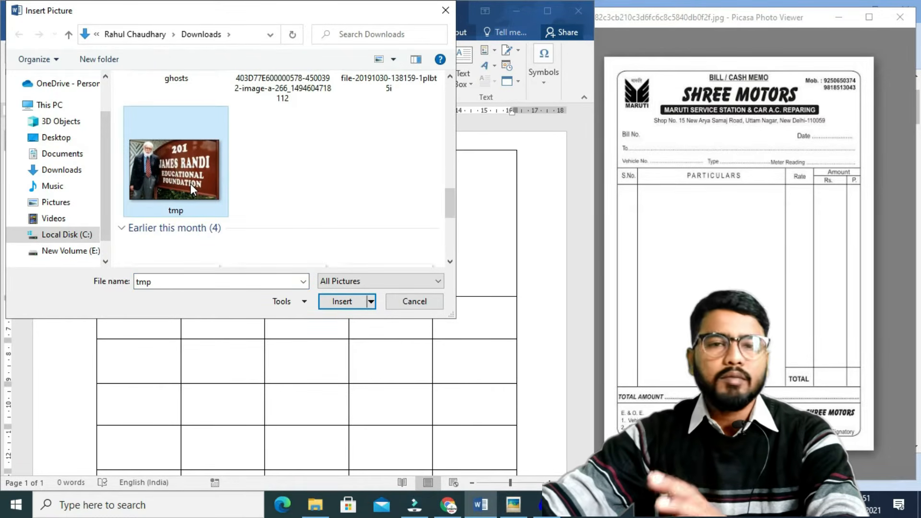
click(343, 304)
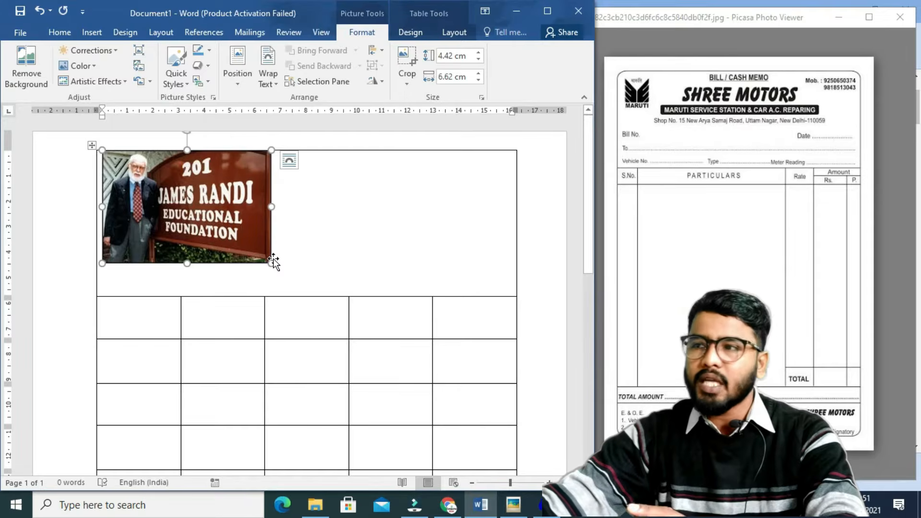
Set the picture to In Front of Text, shrink it to the cell's top-left, and add a line above the table.
click(263, 85)
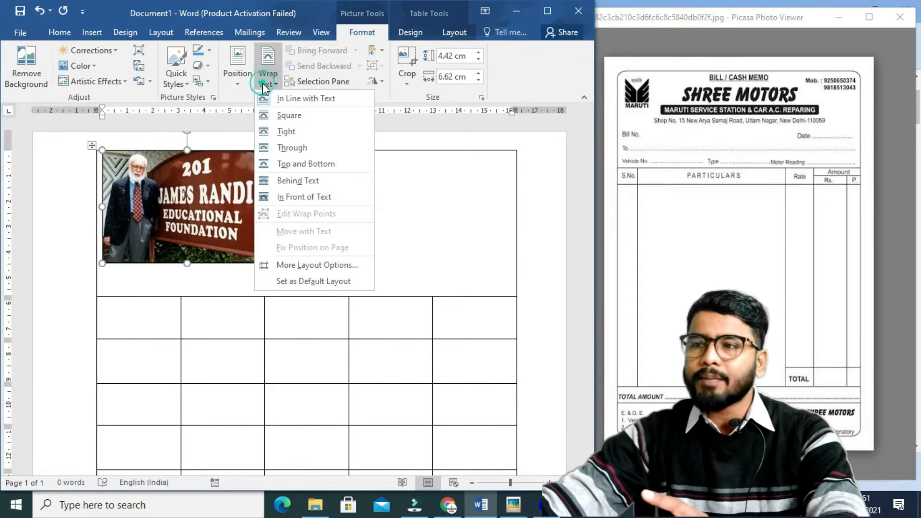
click(291, 195)
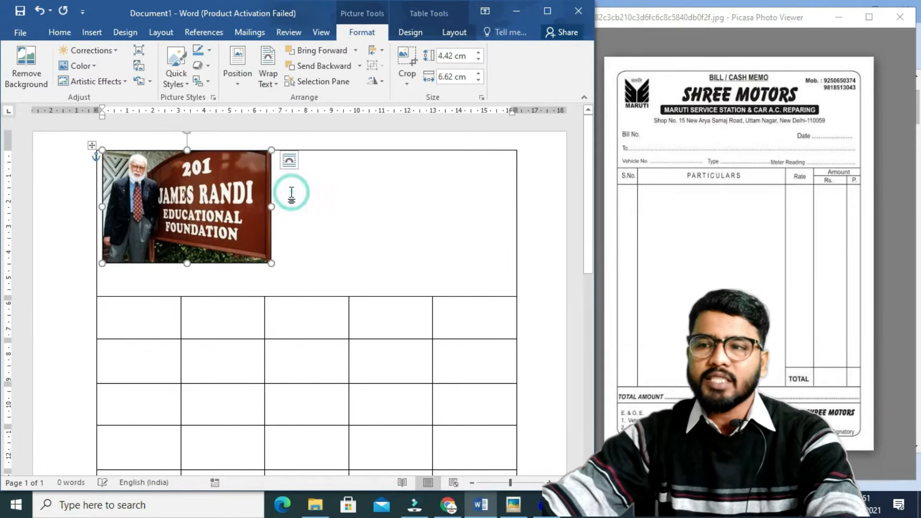
drag(272, 263, 134, 182)
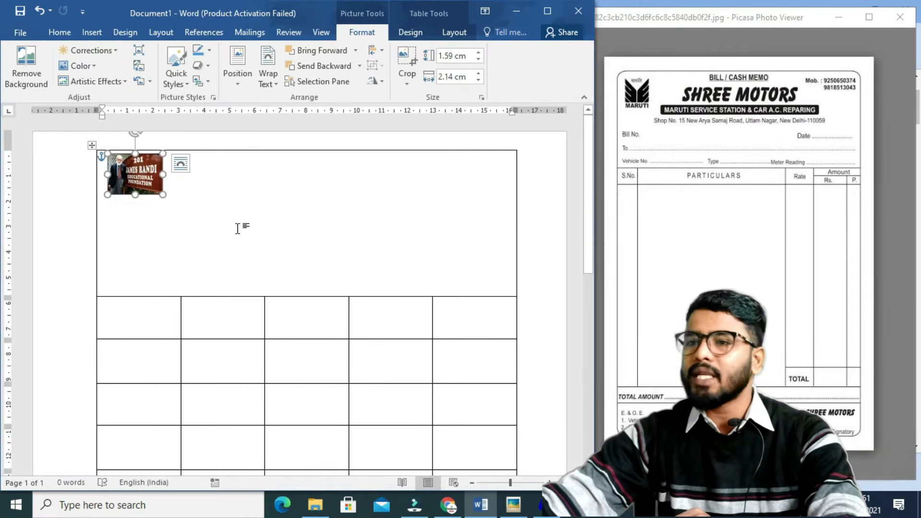
click(241, 184)
key(Return)
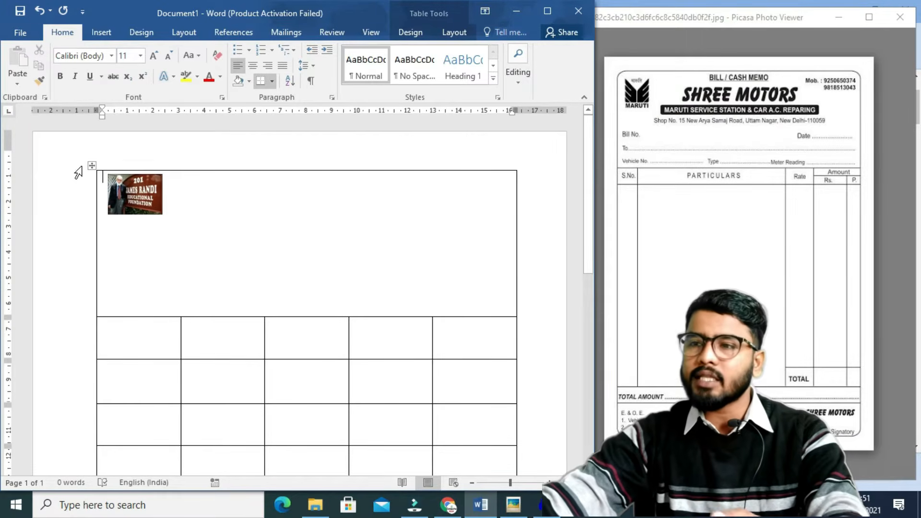
Type a centred 'Bill / Cash Memo' title and make it bold at 18 pt.
key(Return)
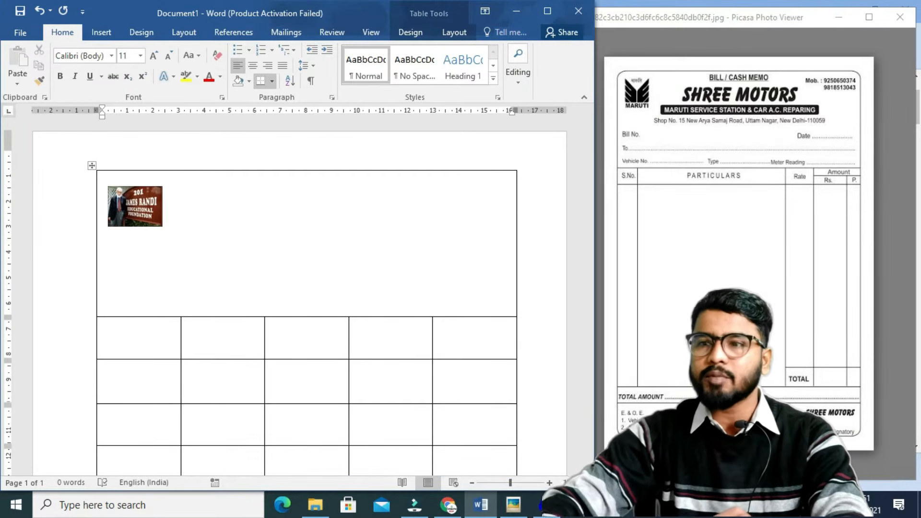
key(BackSpace)
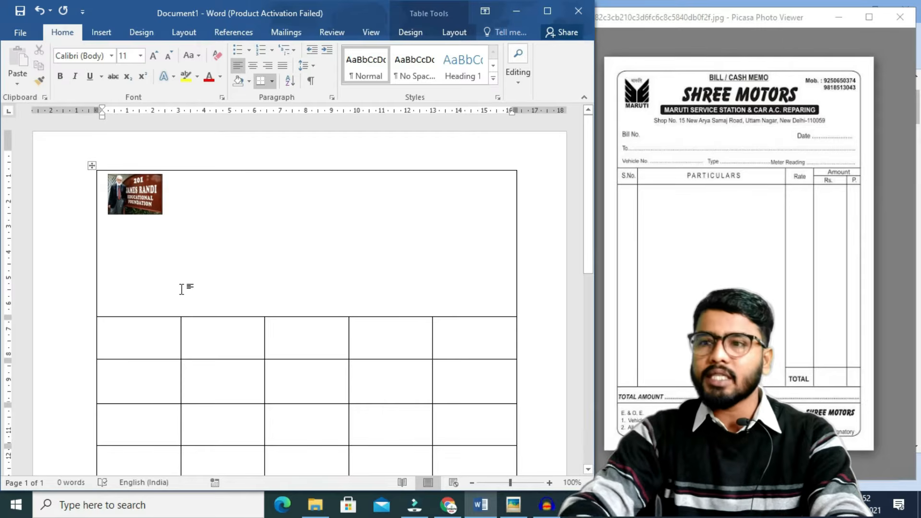
key(ctrl+e)
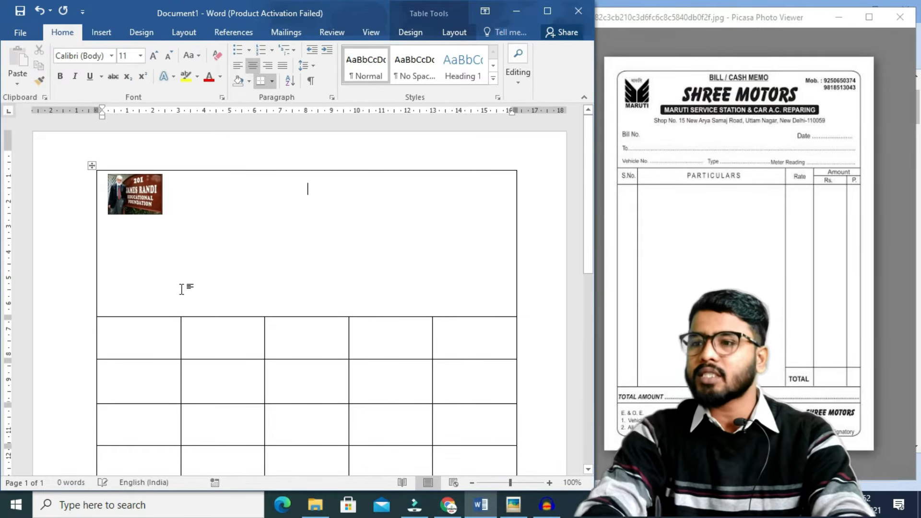
text(B)
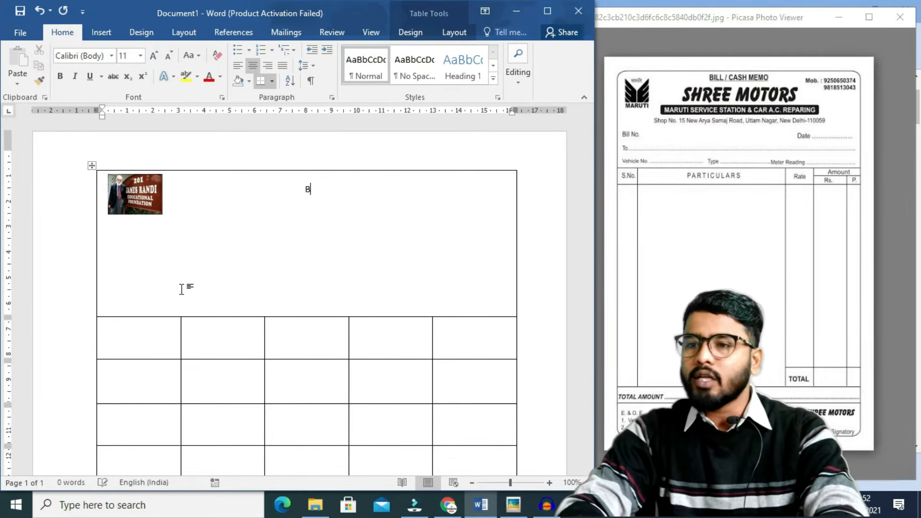
text(ill / Cash Memo)
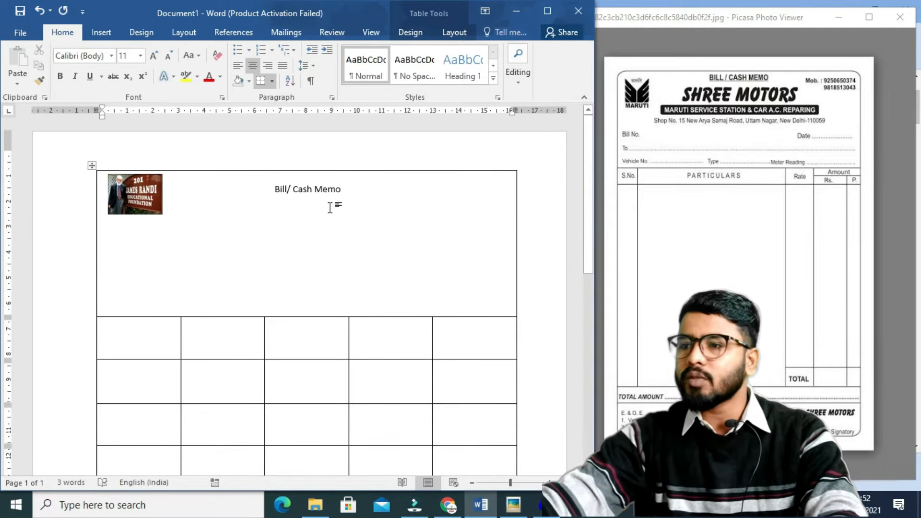
drag(341, 189, 275, 189)
click(153, 56)
click(153, 57)
click(153, 56)
click(153, 56)
click(153, 56)
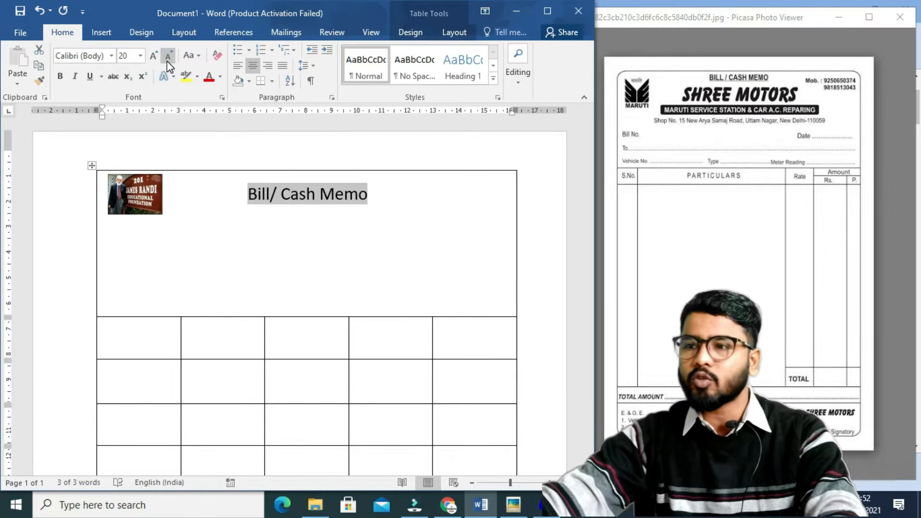
click(168, 60)
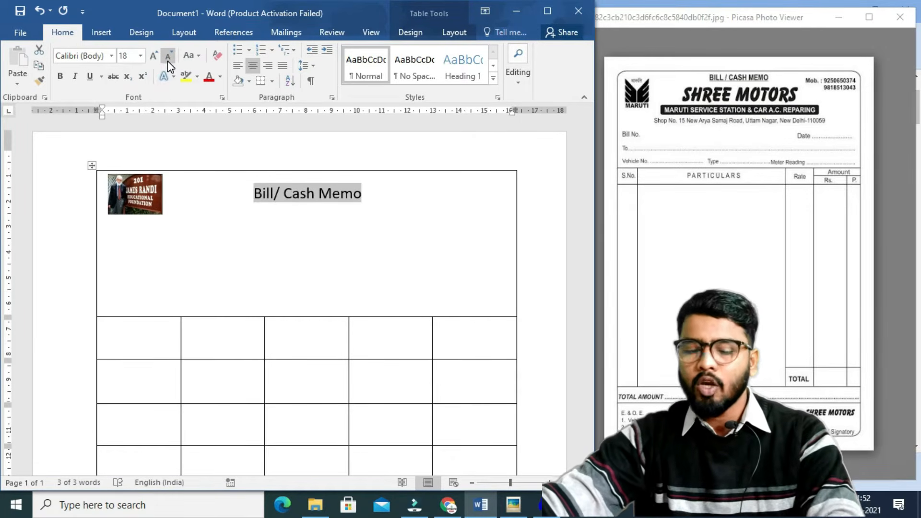
click(61, 81)
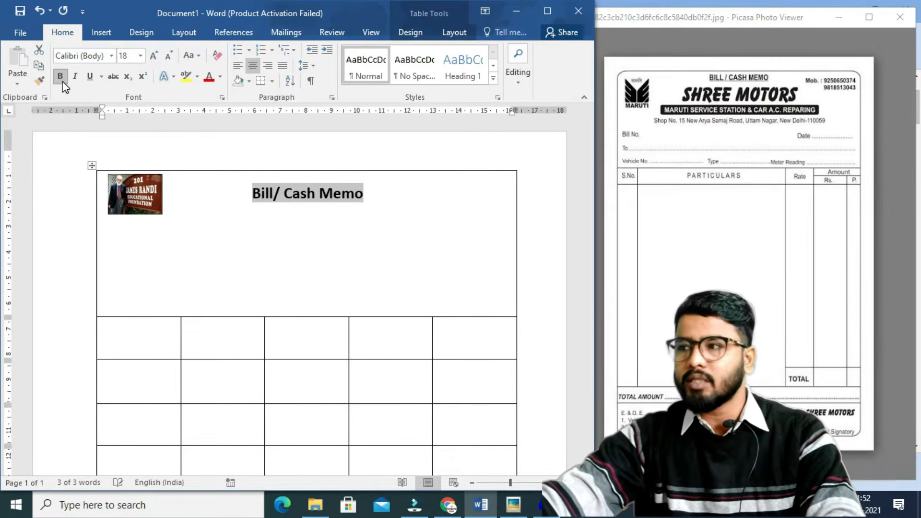
Add a 'Shree Motors' line below the title in Comic Sans MS.
click(374, 194)
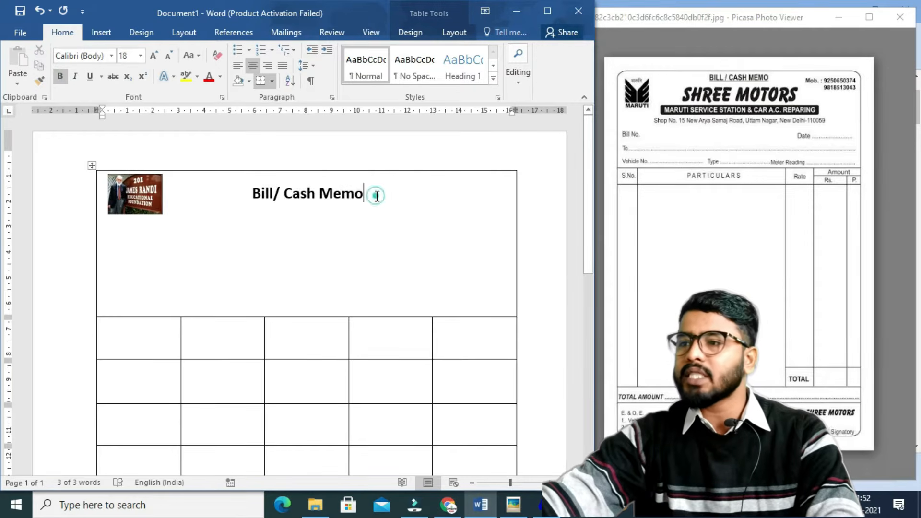
key(Return)
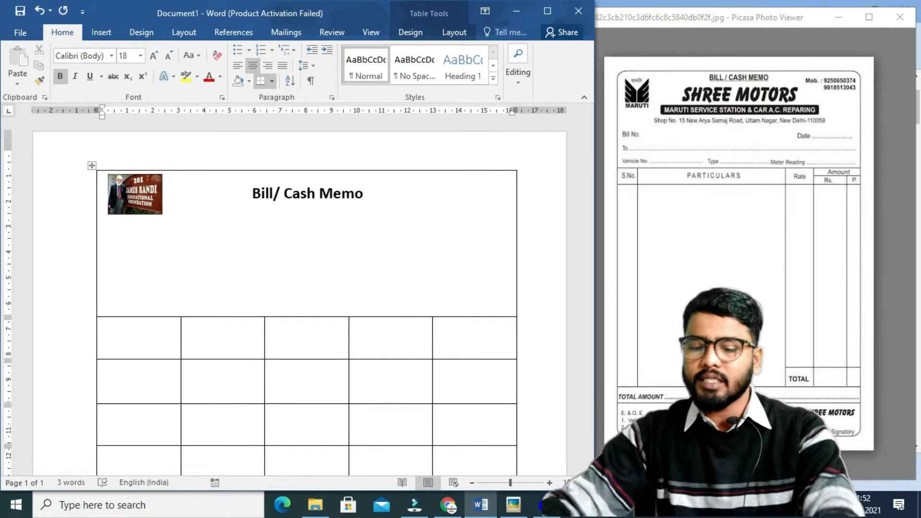
text(Shre)
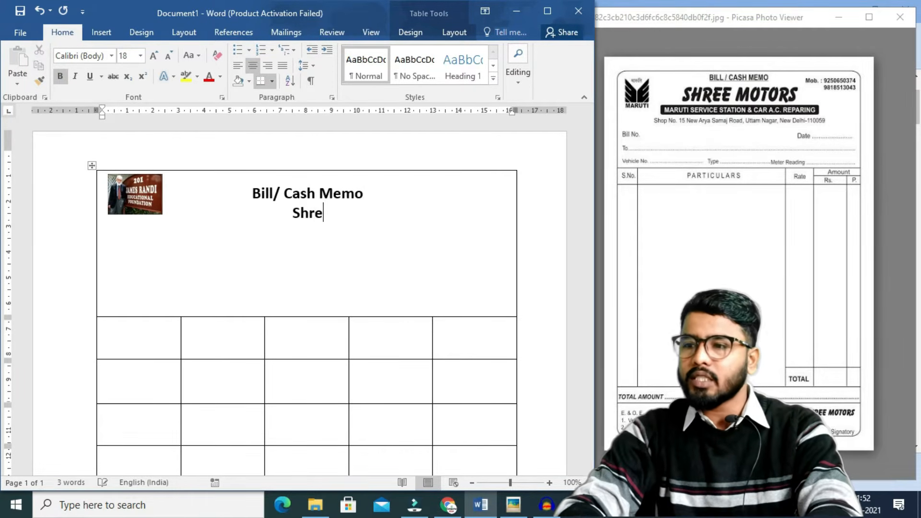
text(e Motors)
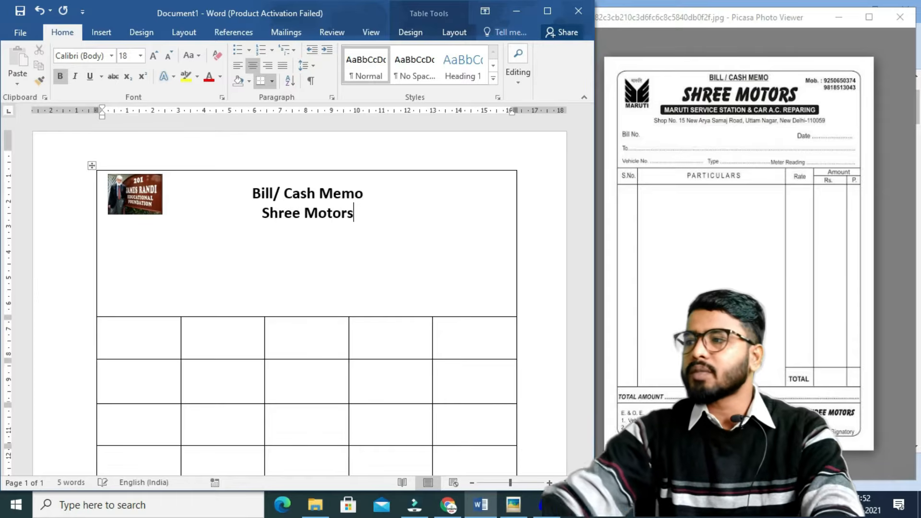
drag(361, 213, 267, 217)
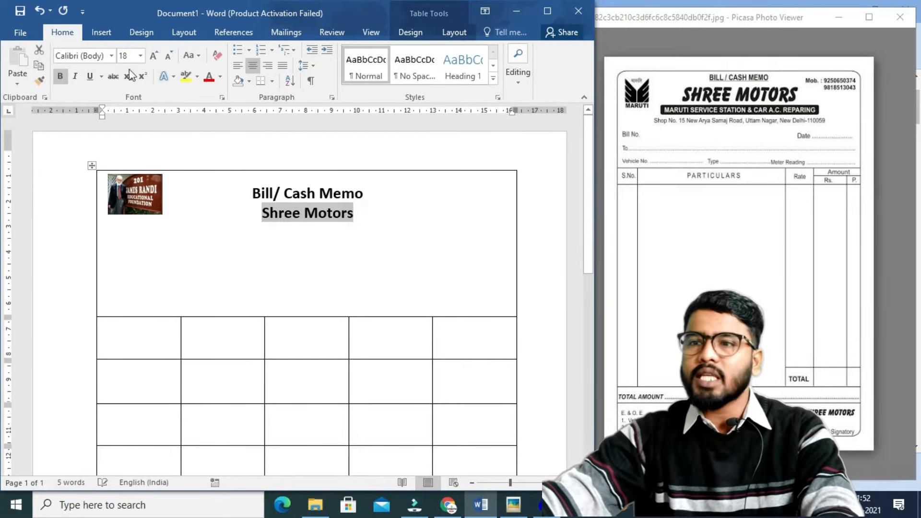
click(112, 56)
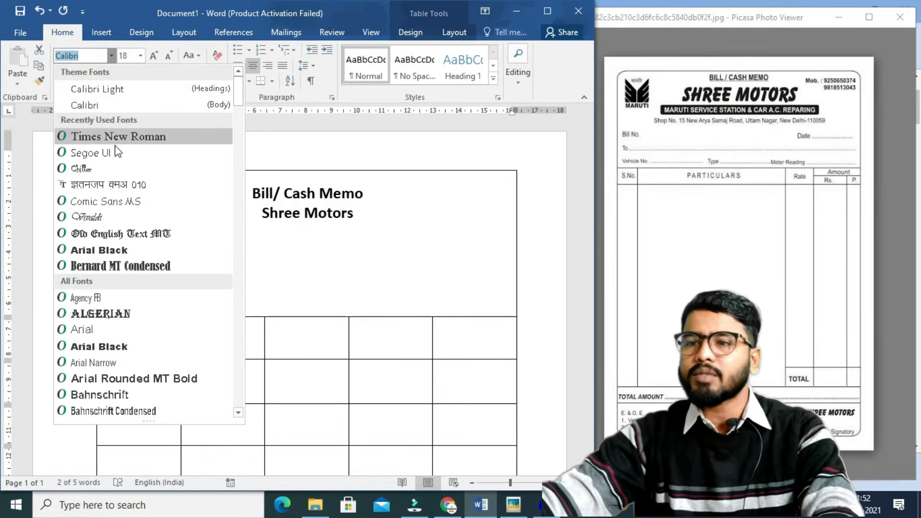
key(Down)
key(Down)
key(Down)
key(Down)
key(Down)
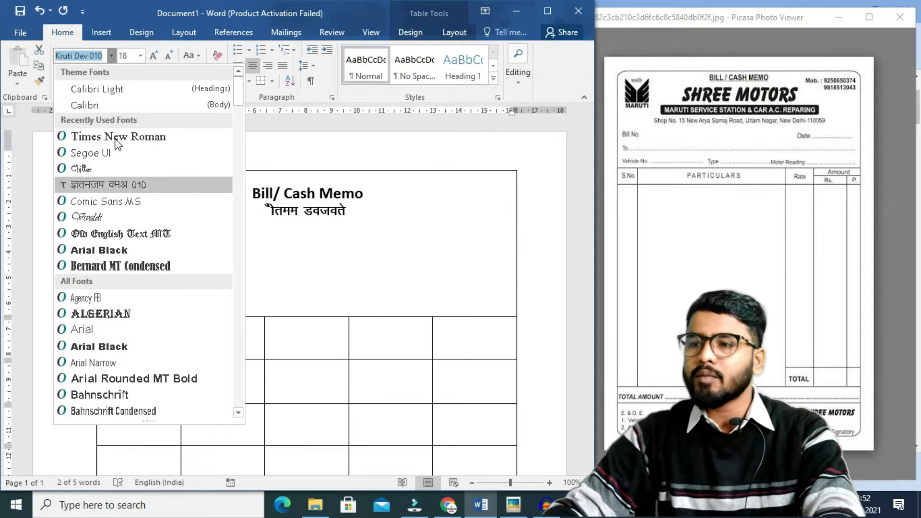
key(Down)
key(Up)
key(Up)
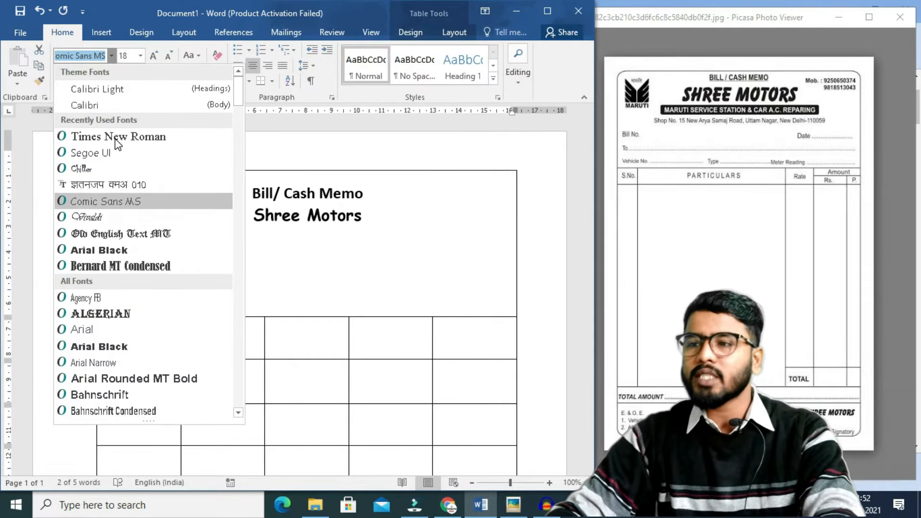
key(Return)
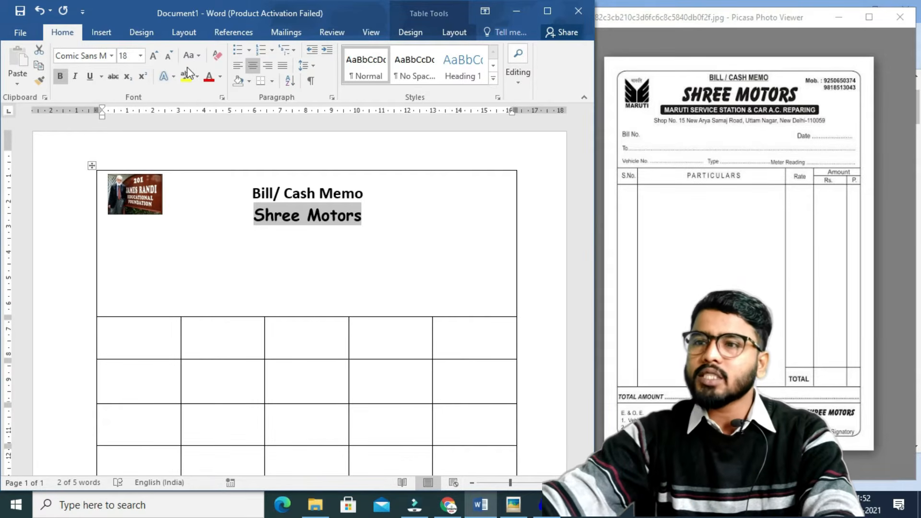
Enlarge Shree Motors to 24 pt and change it to UPPERCASE.
click(152, 56)
click(153, 56)
click(152, 55)
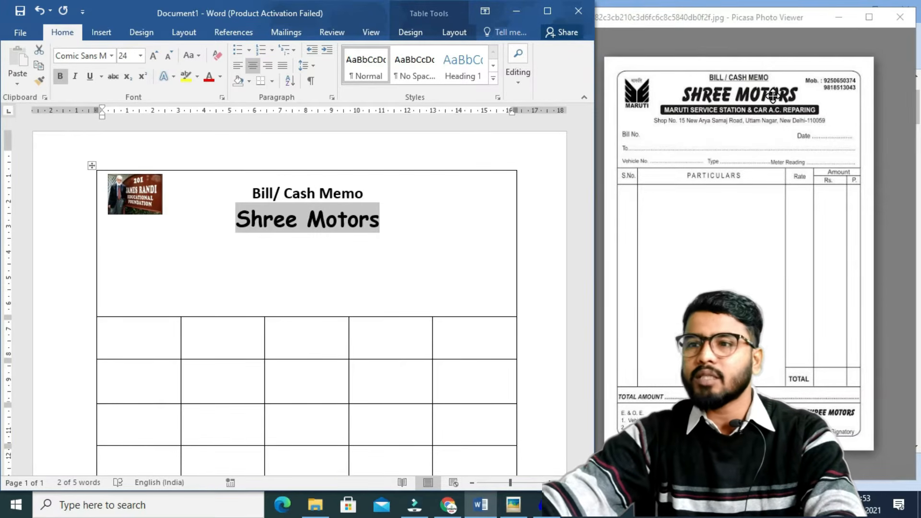
click(193, 57)
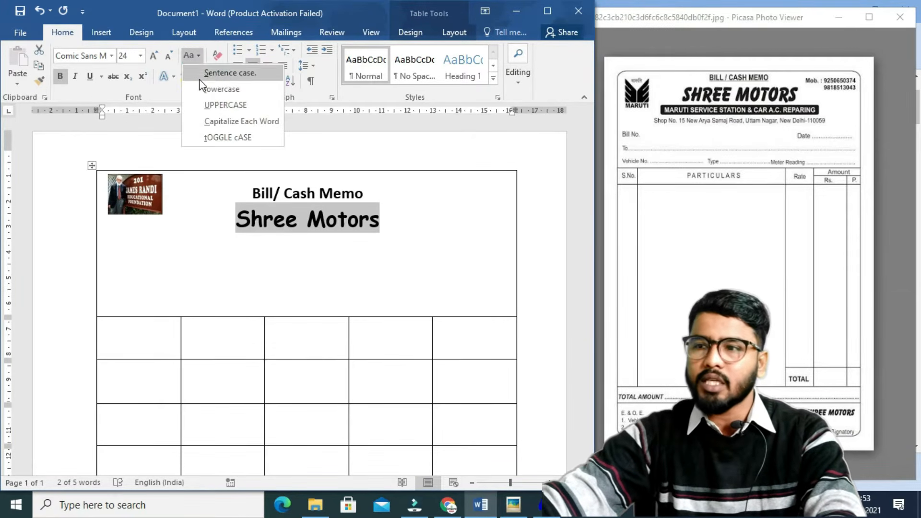
click(212, 101)
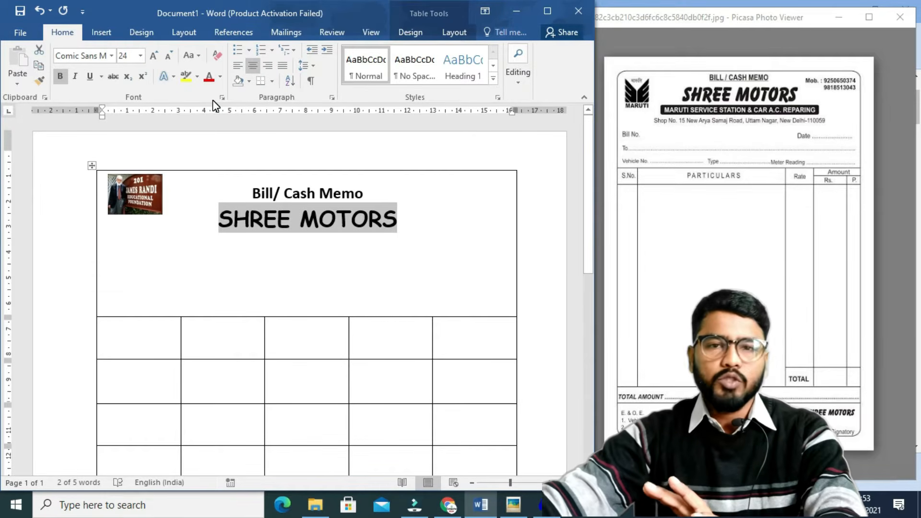
click(401, 223)
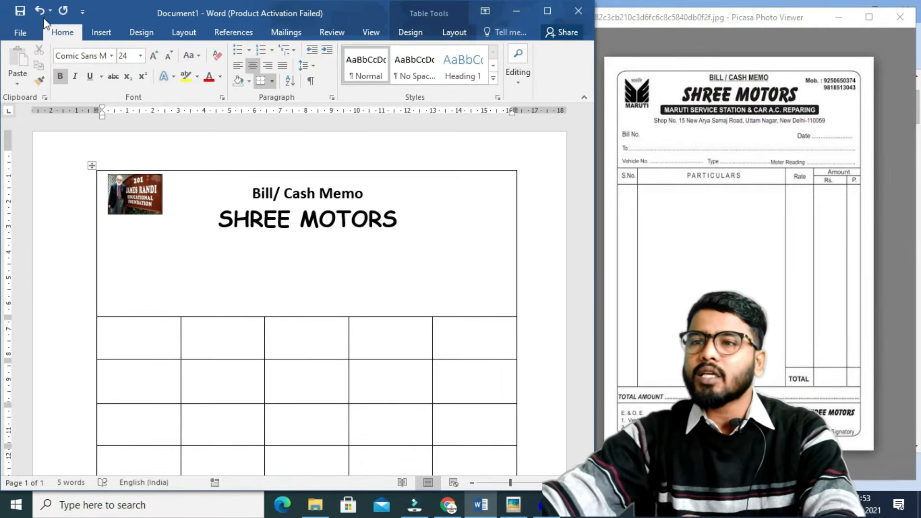
click(91, 33)
Draw a black rounded-rectangle banner under SHREE MOTORS and type the MARUTI SERVICE STATION tagline into it.
click(144, 82)
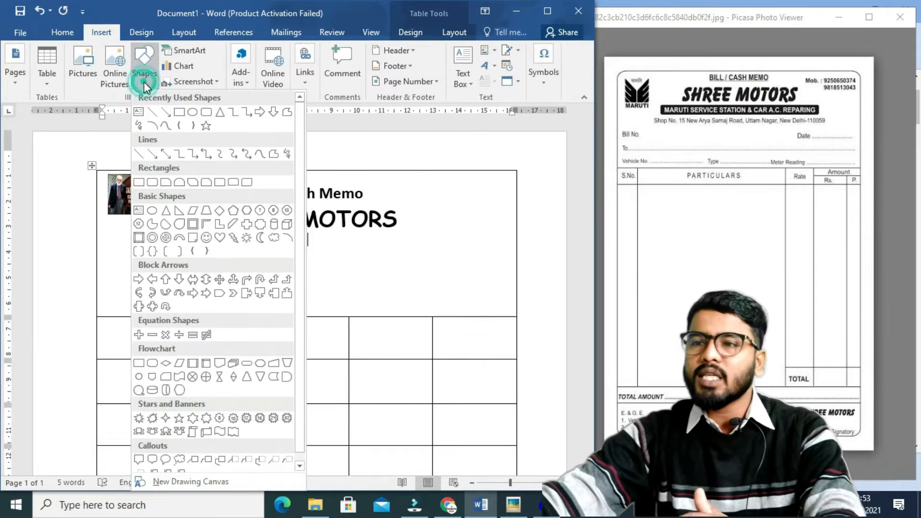
click(179, 112)
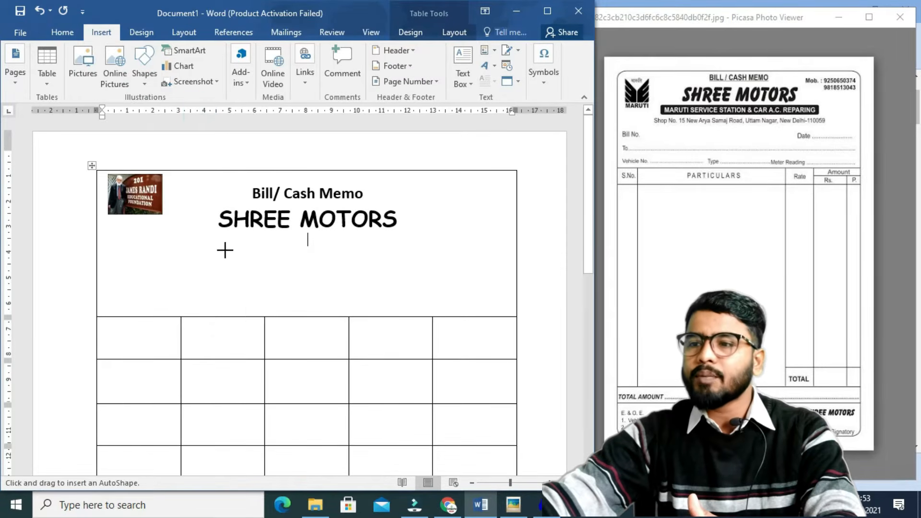
mouse_move(176, 234)
mouse_down()
mouse_move(359, 253)
mouse_move(418, 249)
mouse_up()
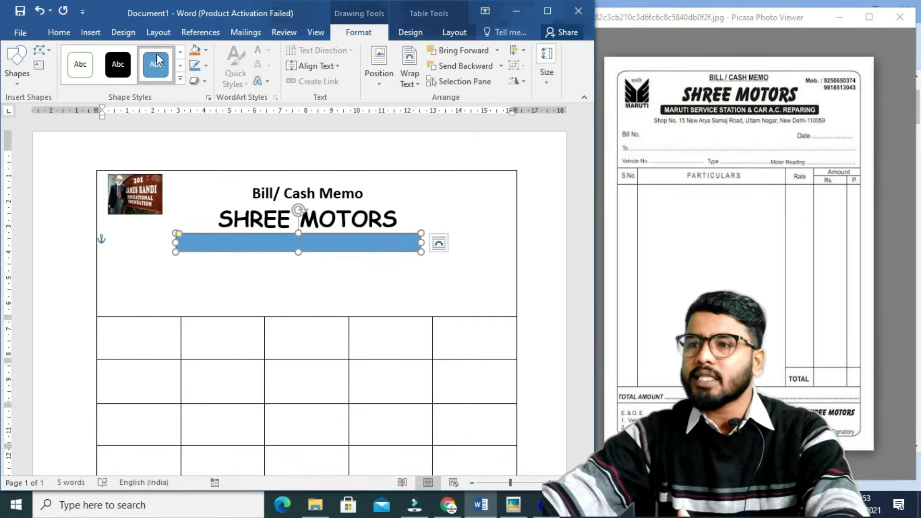
click(120, 67)
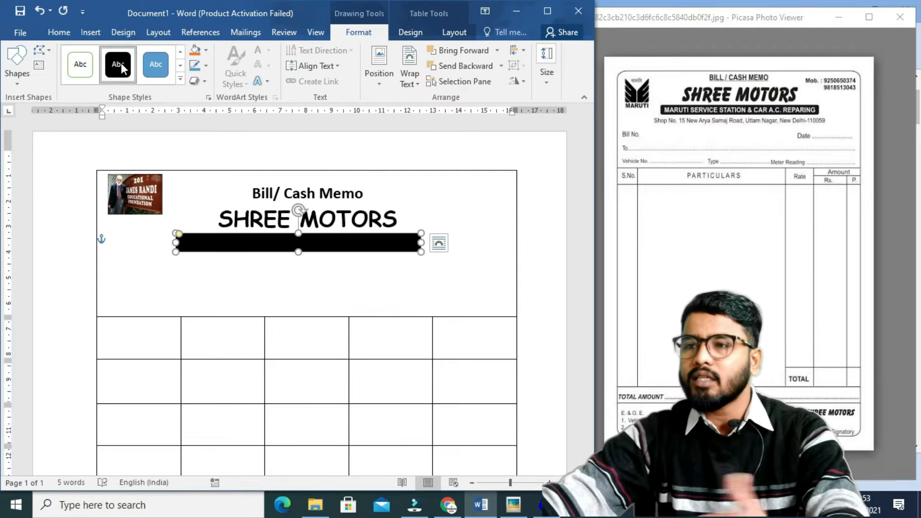
right_click(234, 243)
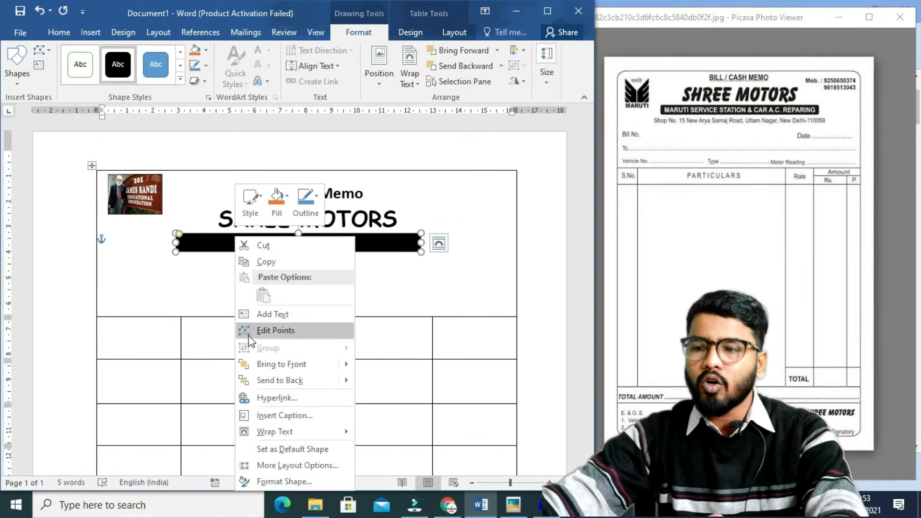
click(263, 313)
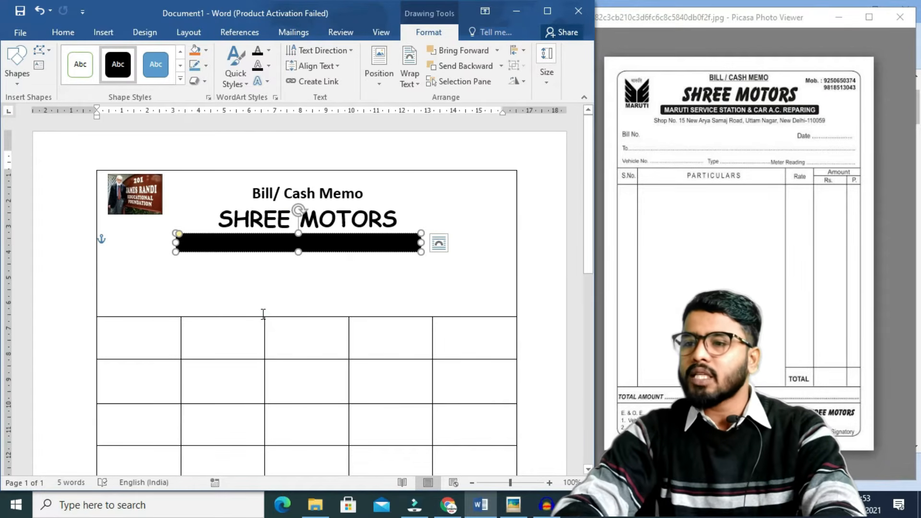
text(Maruti)
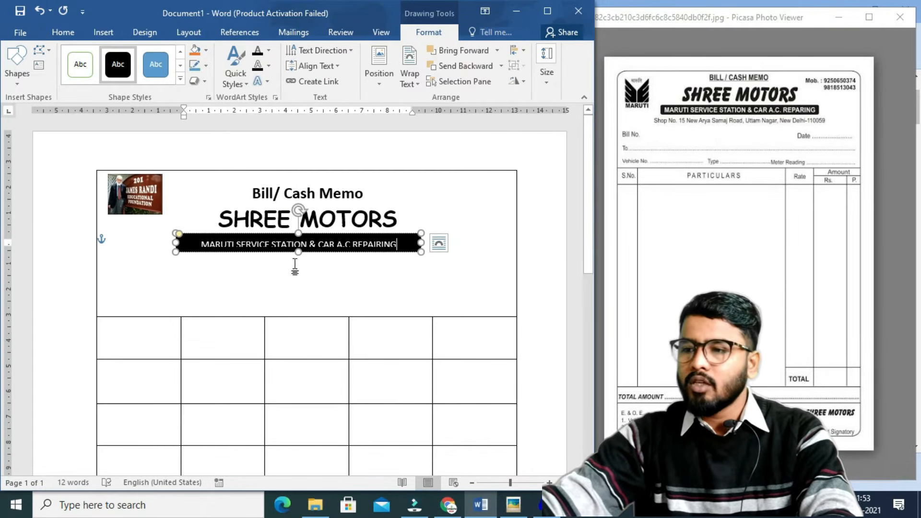
click(298, 257)
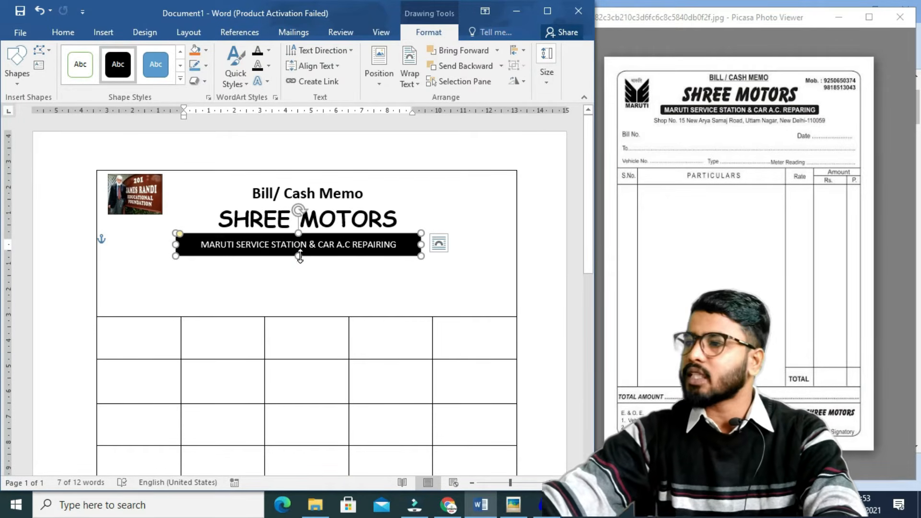
click(337, 282)
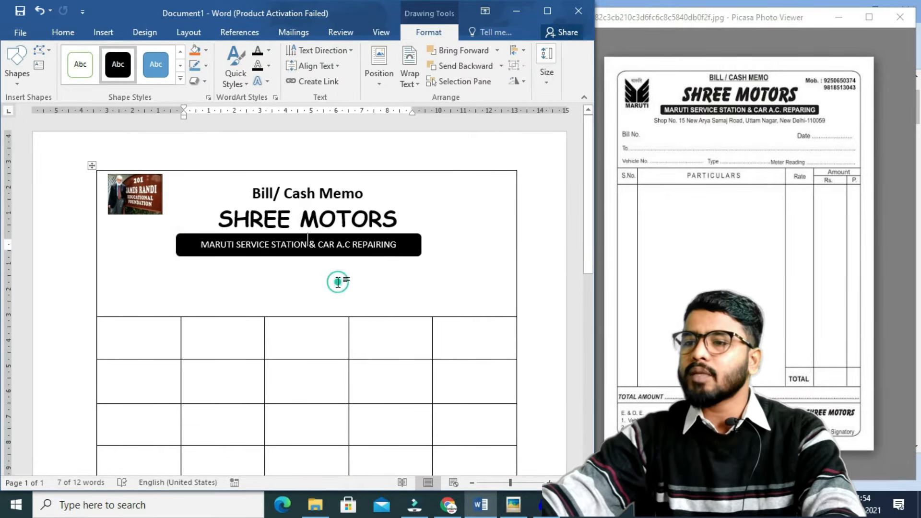
key(Return)
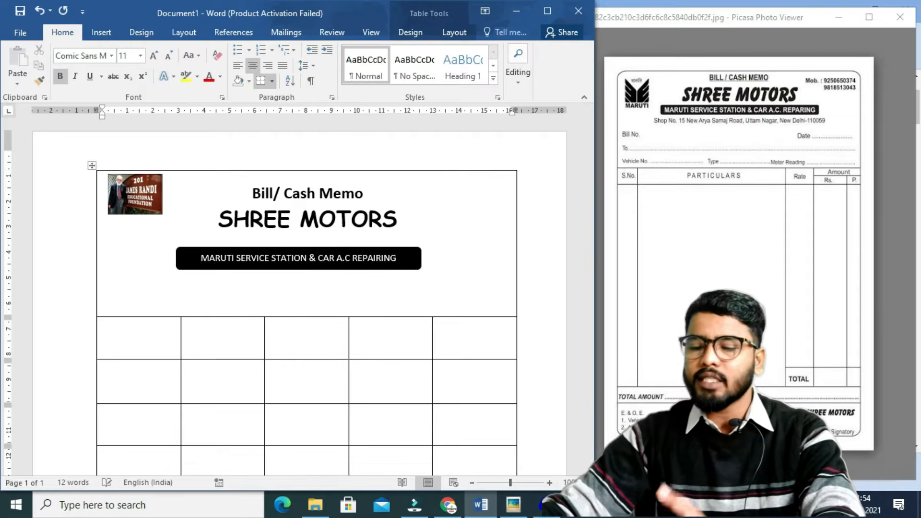
Type the shop's address in bold, centred Calibri (Body) beneath the banner.
key(BackSpace)
key(BackSpace)
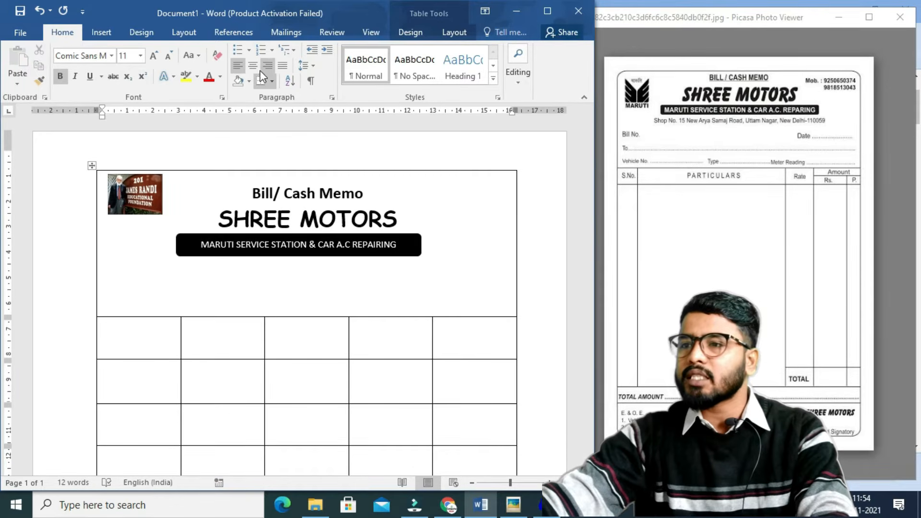
text(sHOP)
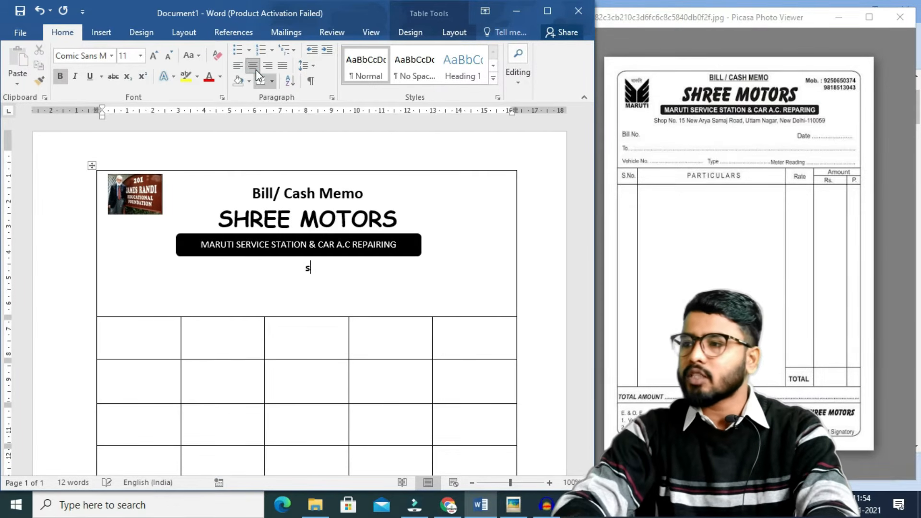
key(BackSpace)
key(BackSpace)
key(BackSpace)
key(BackSpace)
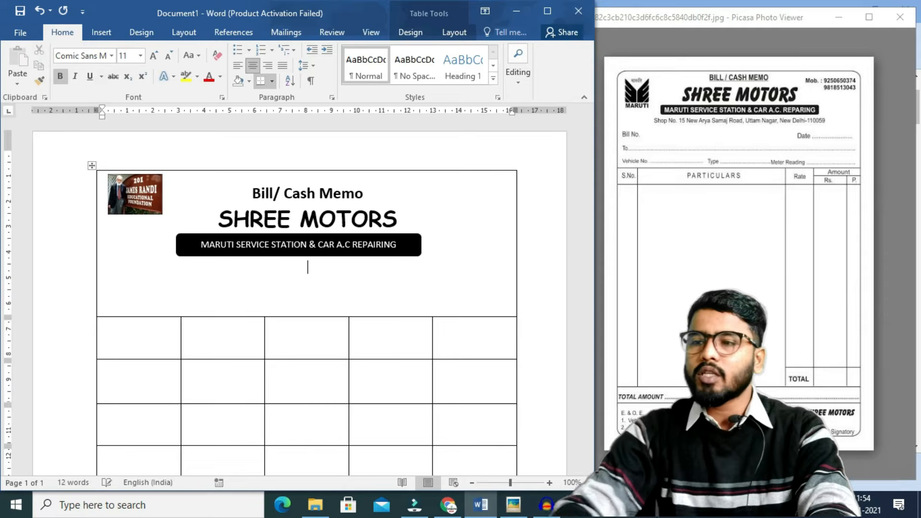
click(111, 56)
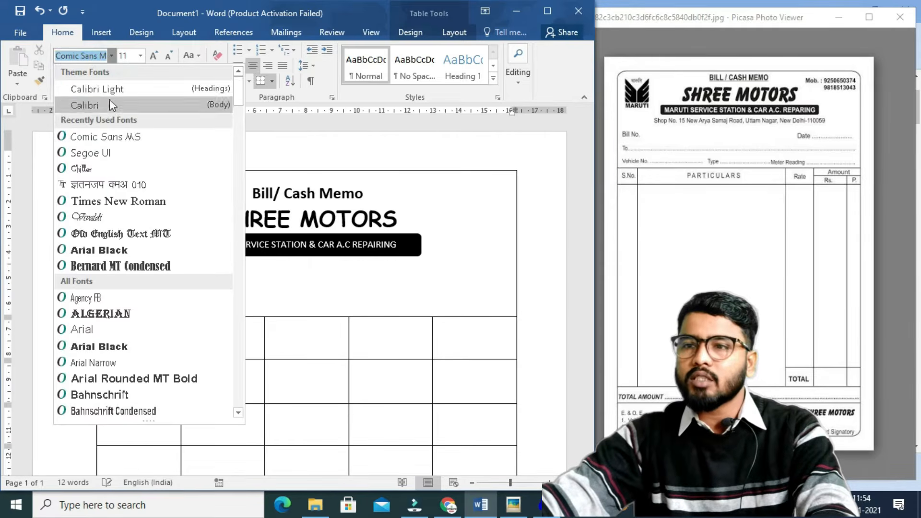
click(109, 102)
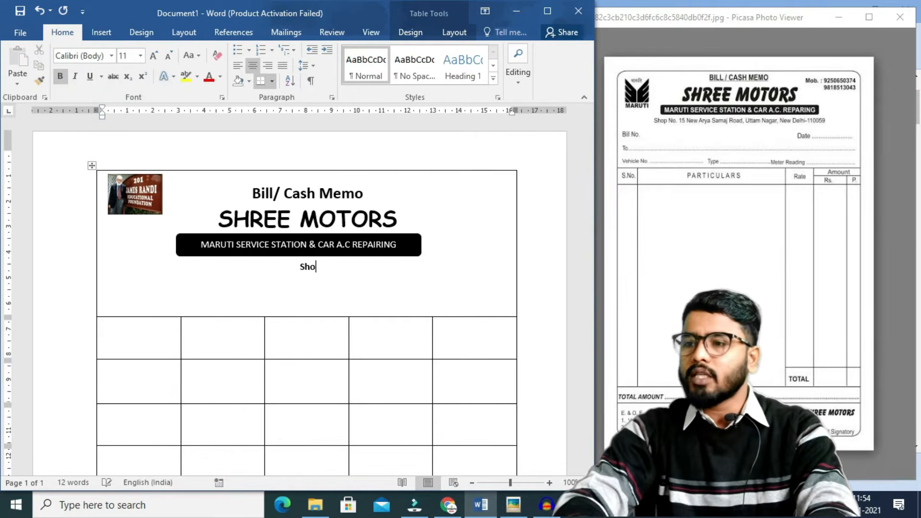
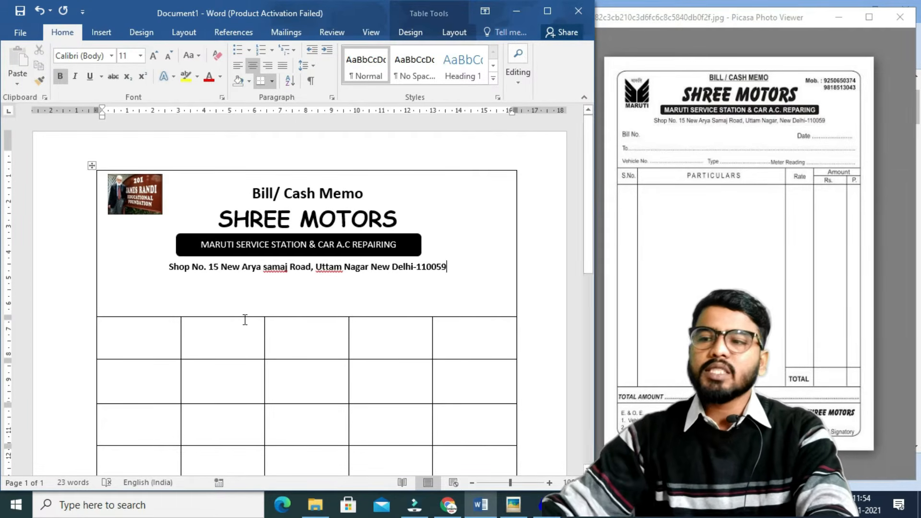
key(Return)
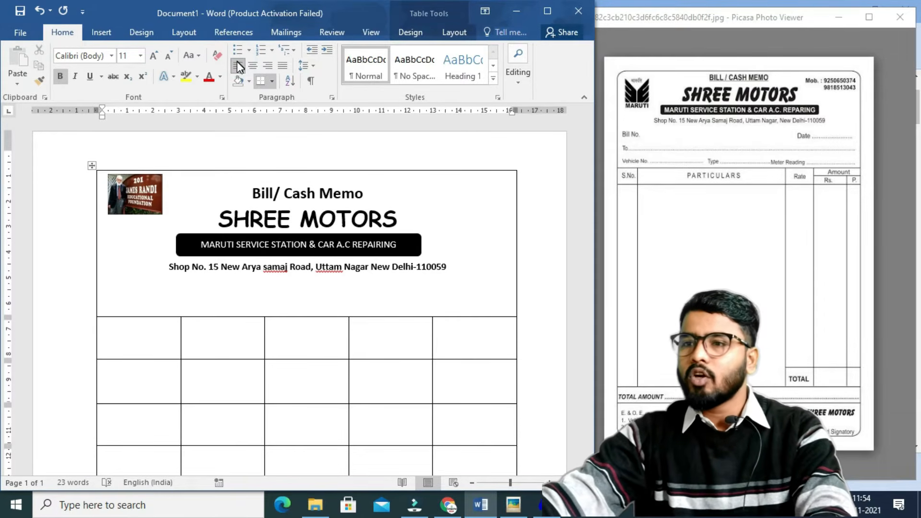
Add 'Bill No.', a right-aligned dotted 'Date:-' line, and a left-aligned dotted Vehicle No. and Type line.
text(Bi)
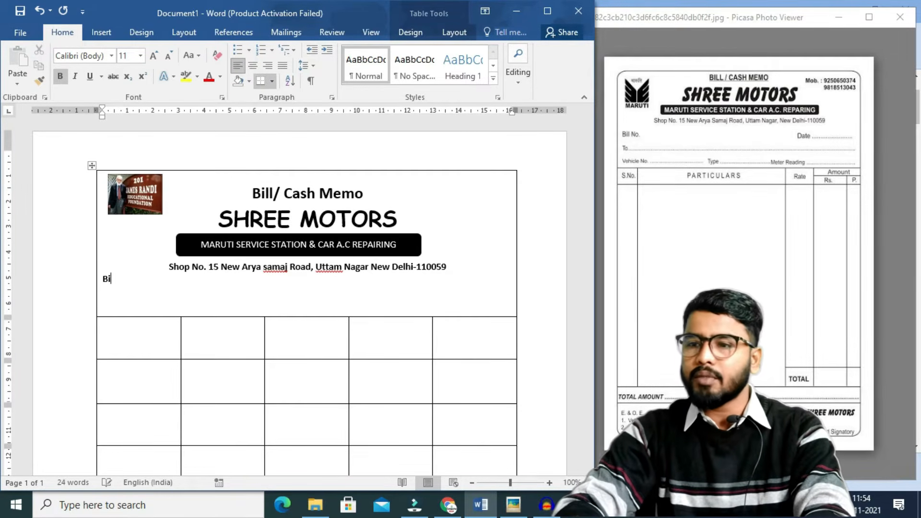
text(ll No.)
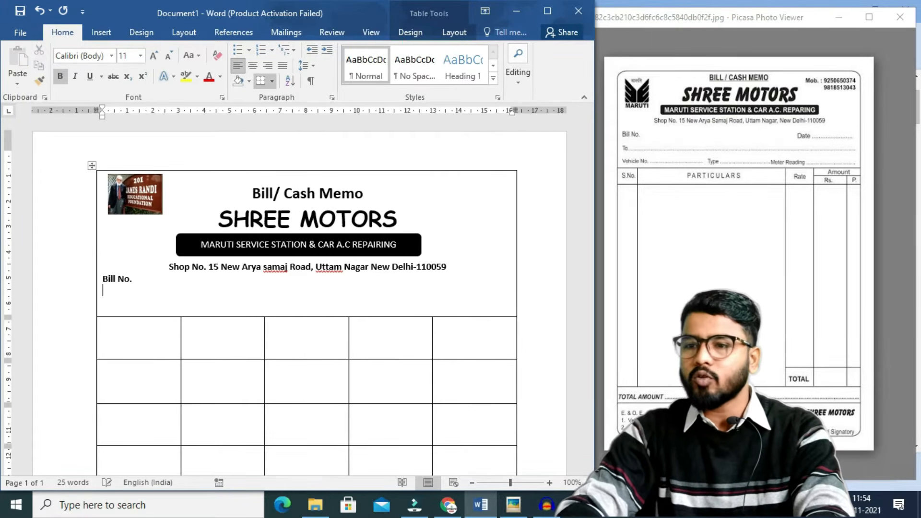
click(267, 66)
text(Date:- ...............................)
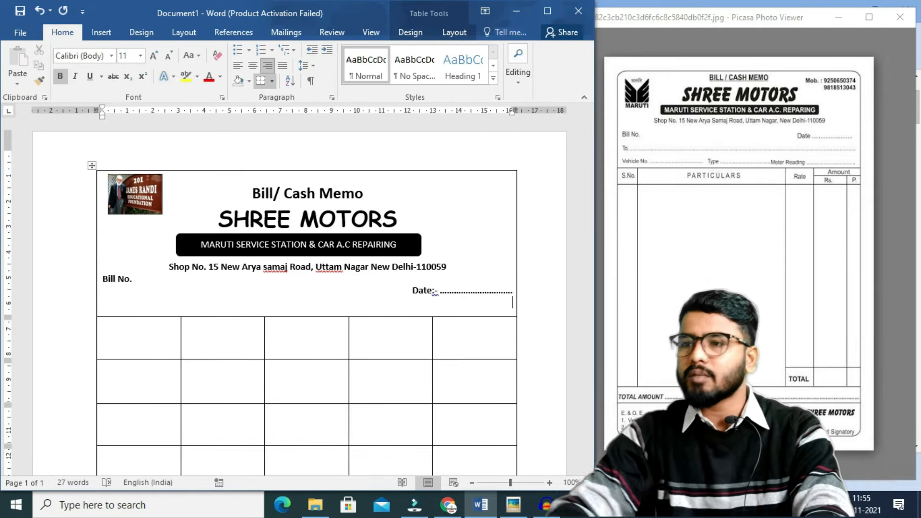
click(238, 65)
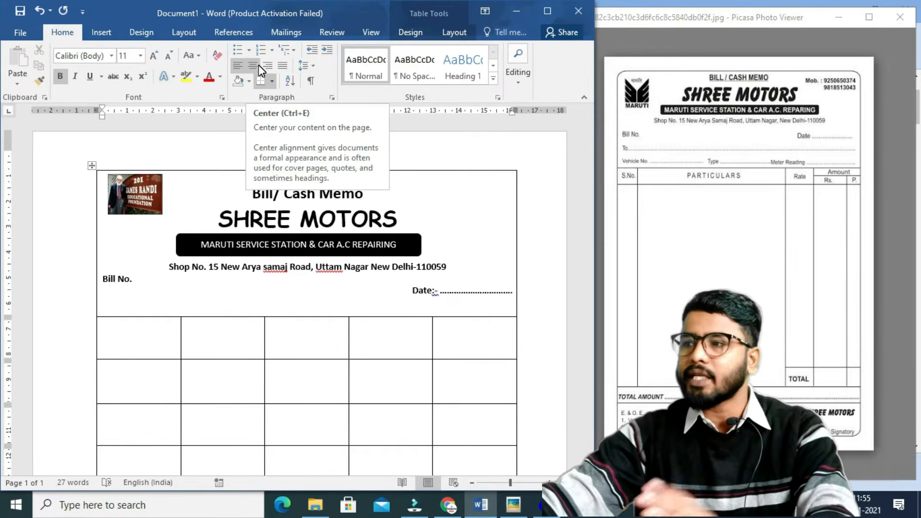
text(ve)
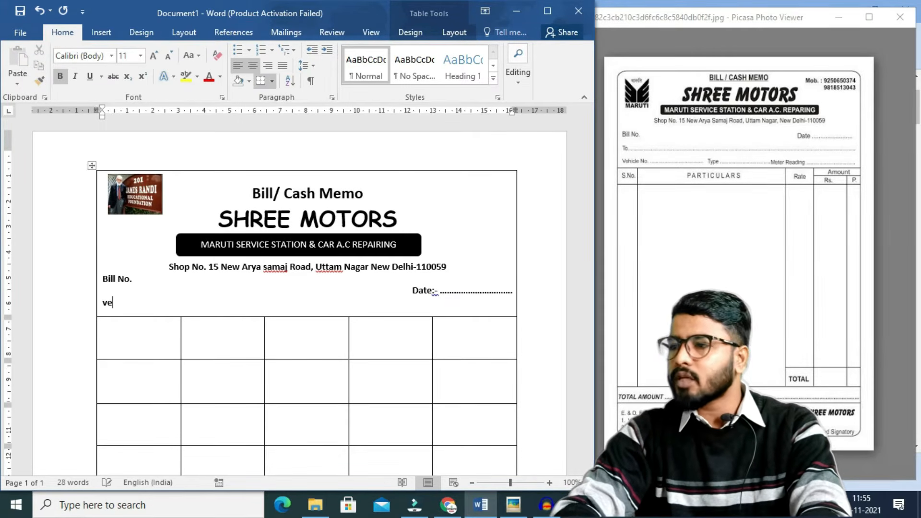
text(hicle No)
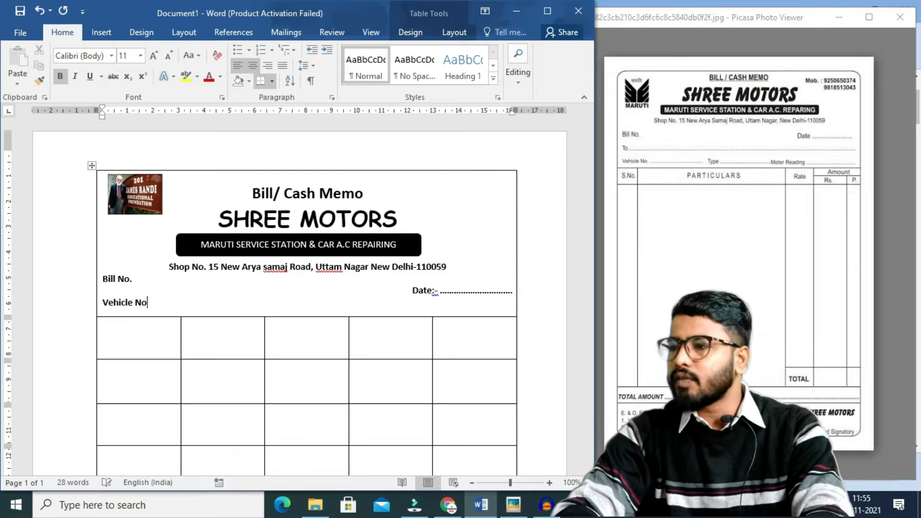
text(. .)
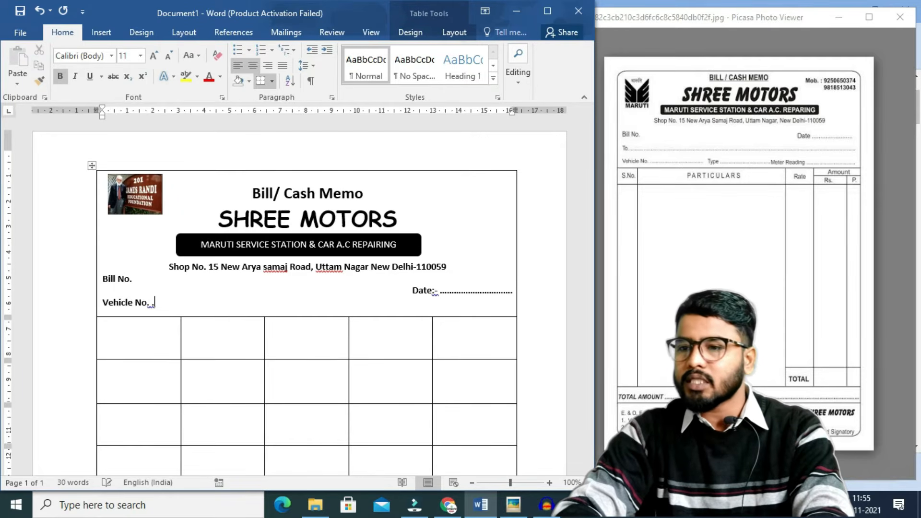
text(..........................)
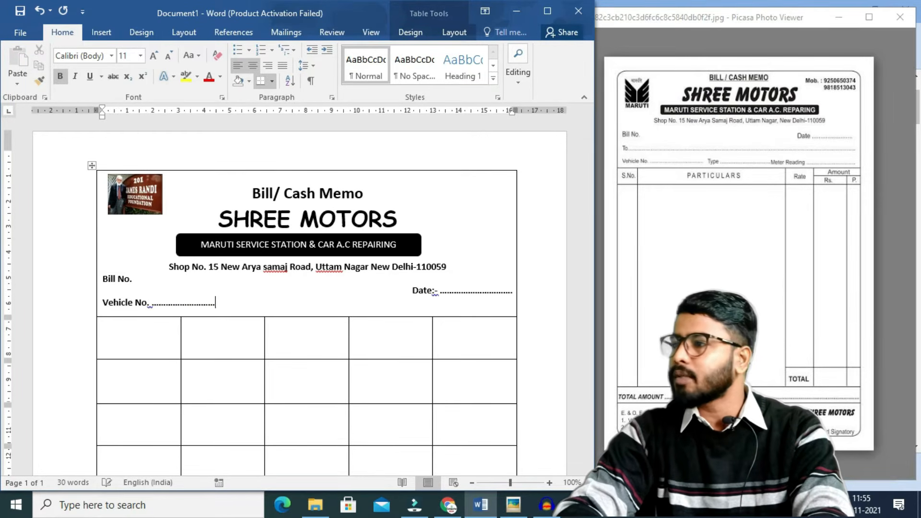
text(....Typ)
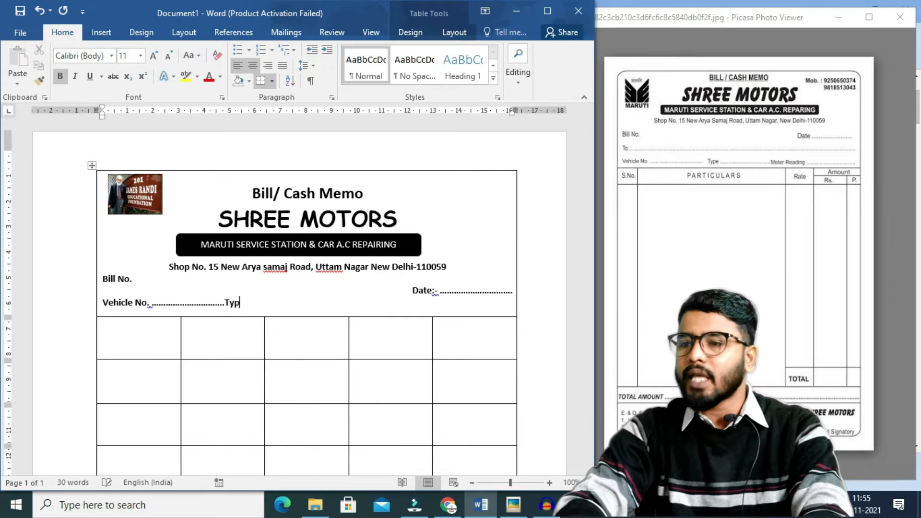
text(e.................)
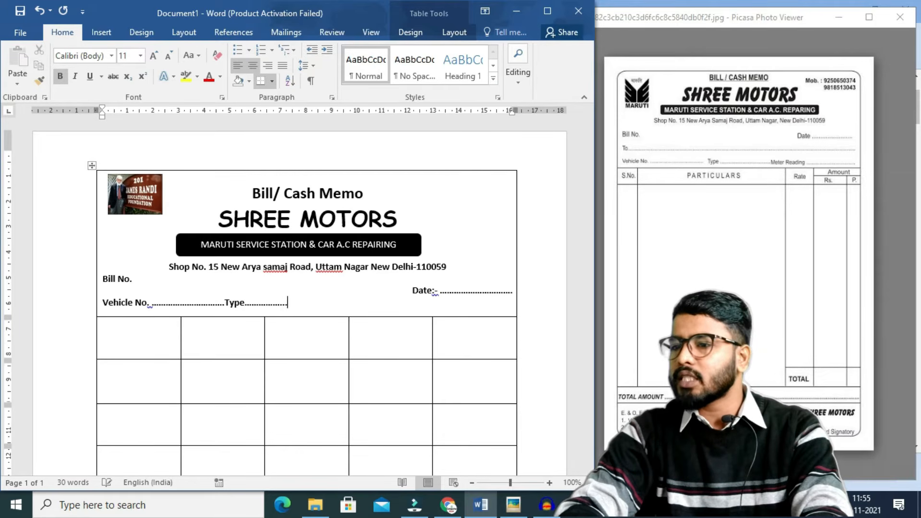
text(..............................Met)
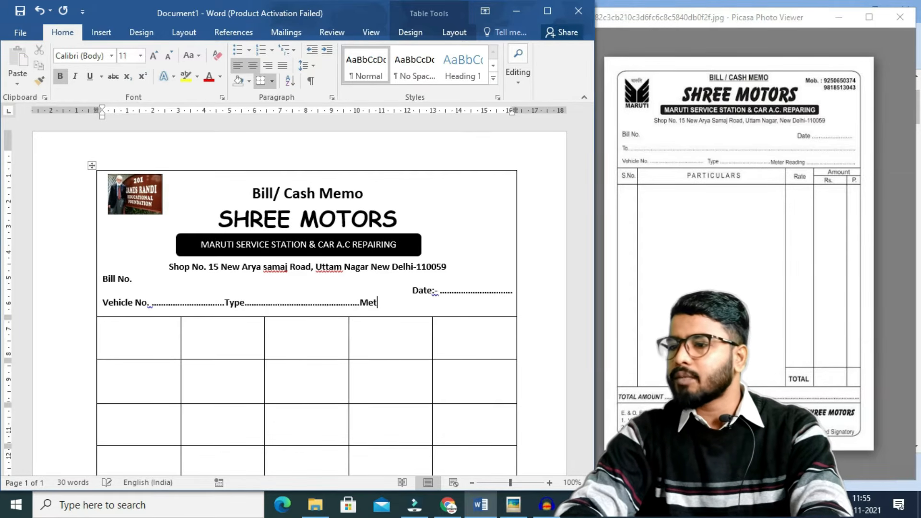
text(er Readi)
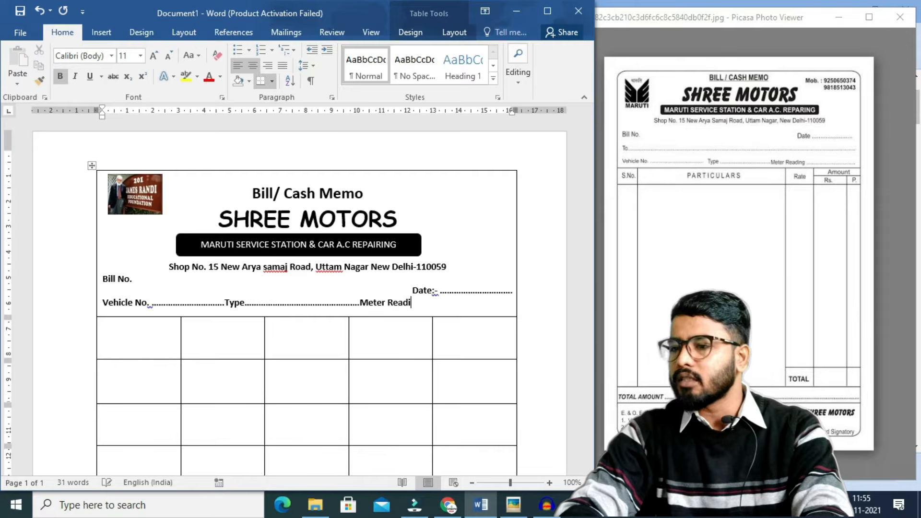
text(ng........................................)
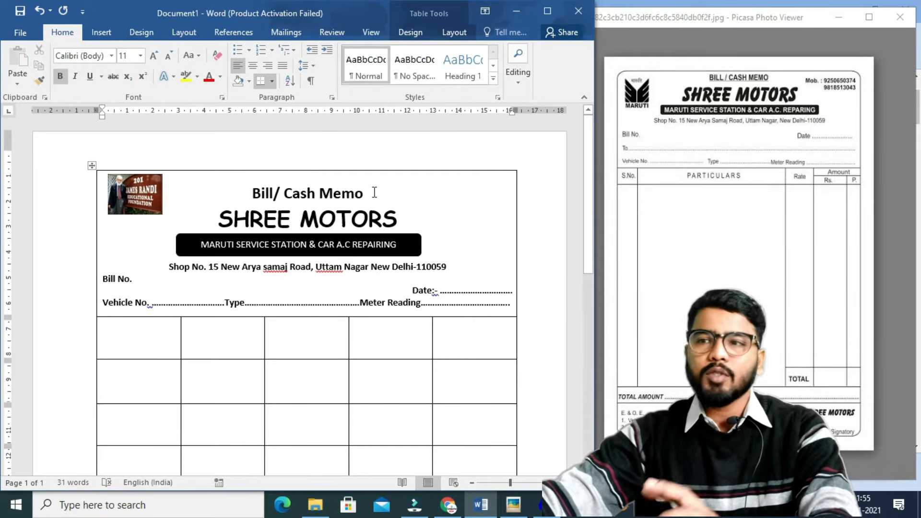
Insert a plain black WordArt box holding two 'Mob.:' phone numbers, the second indented under the first.
click(97, 37)
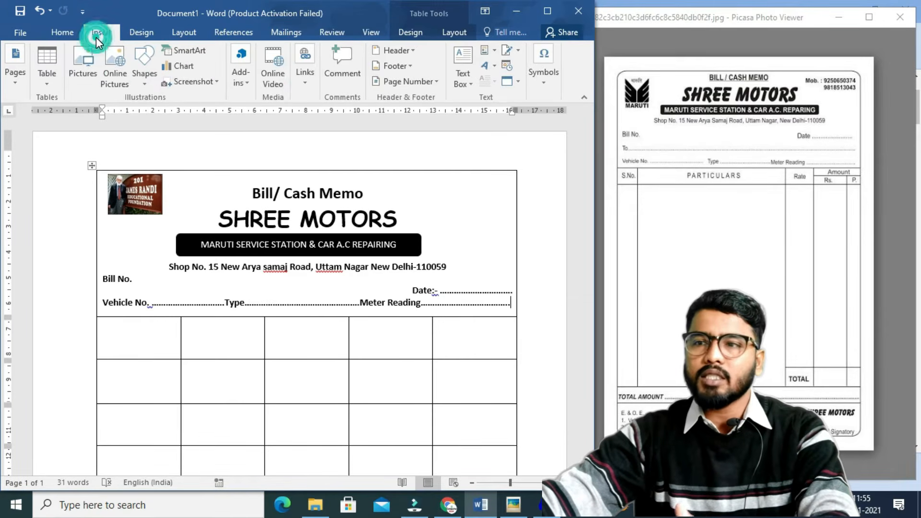
click(140, 77)
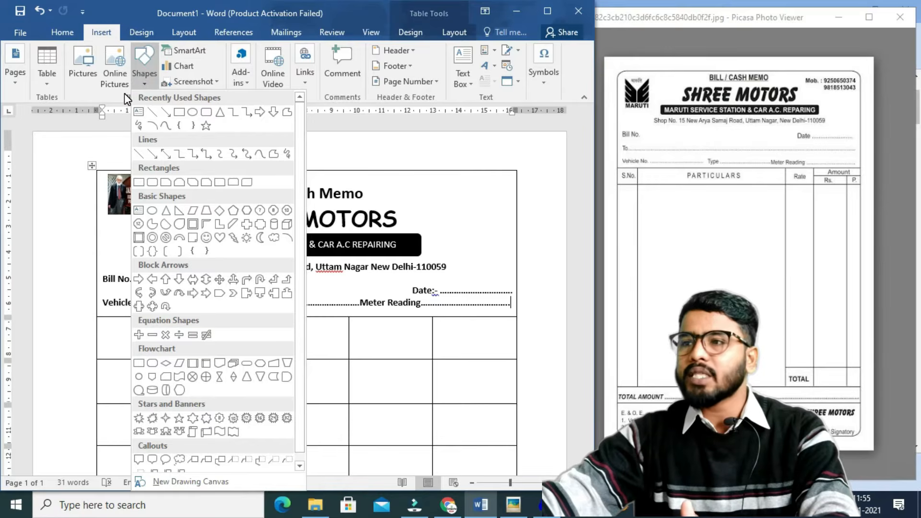
click(490, 68)
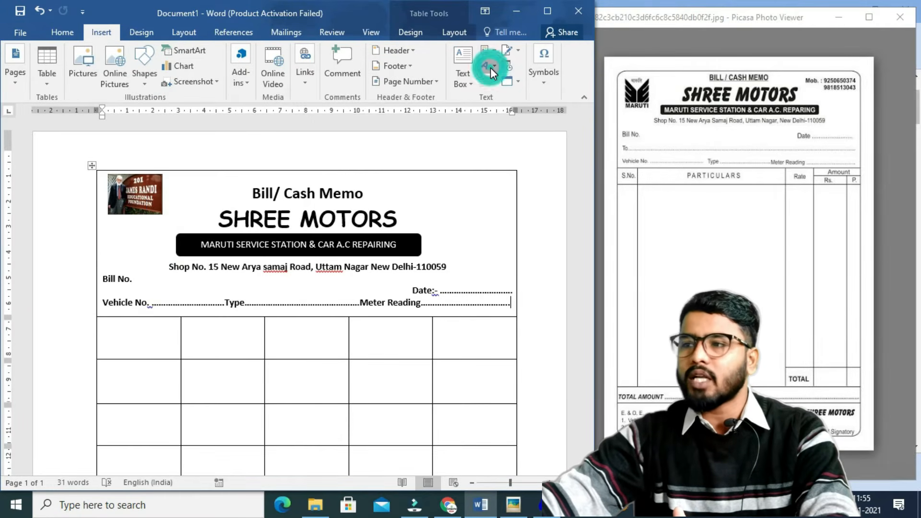
click(492, 65)
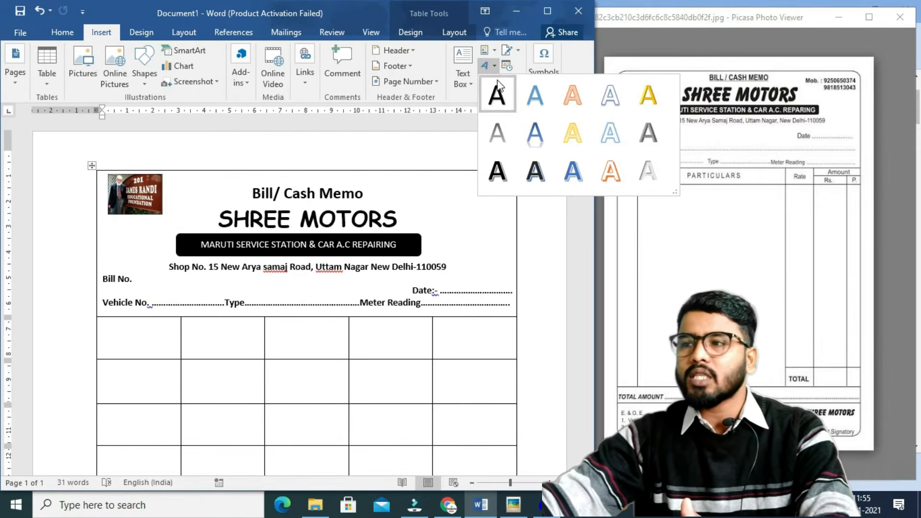
click(497, 95)
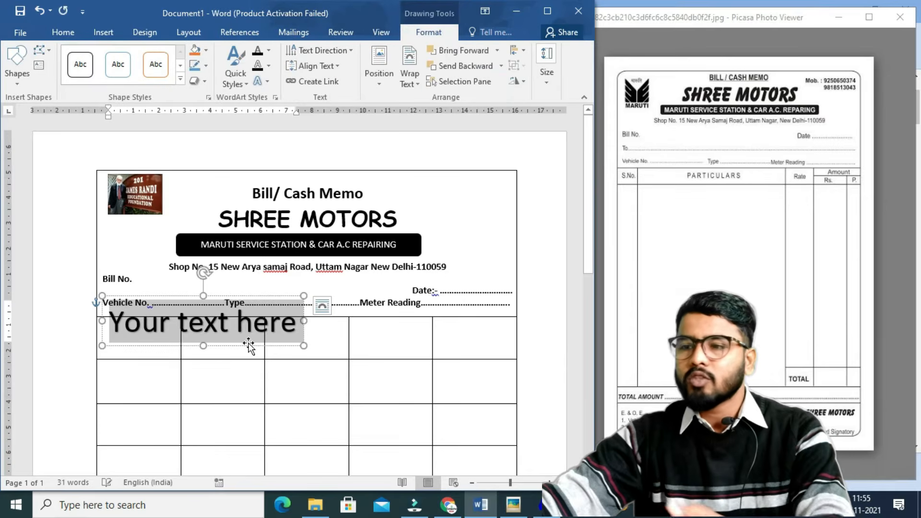
text(Mob)
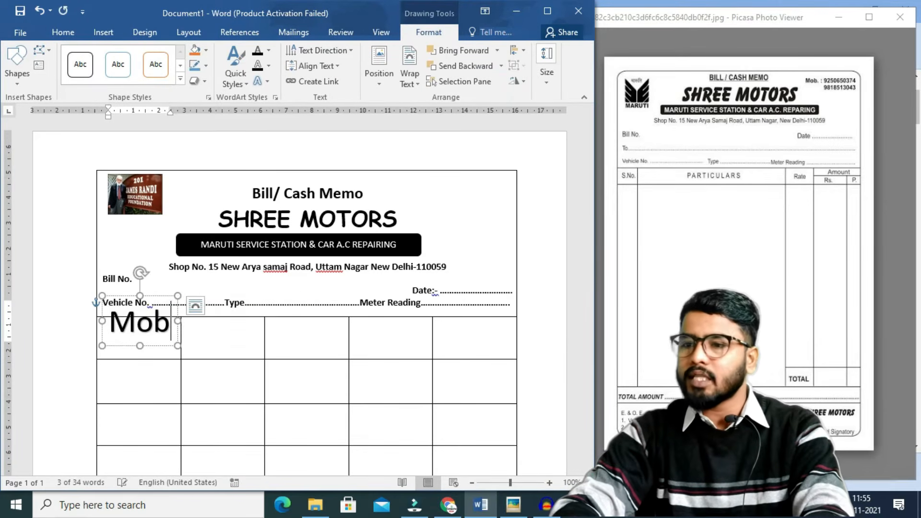
text(.:)
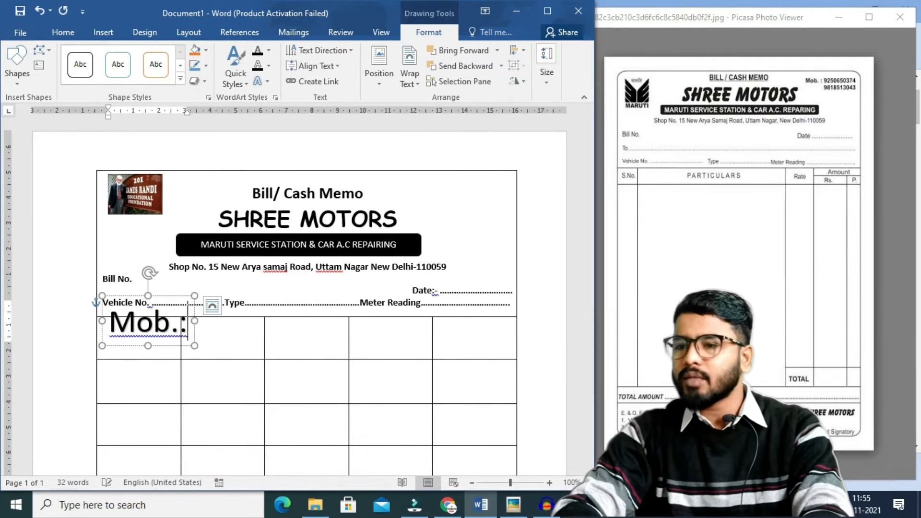
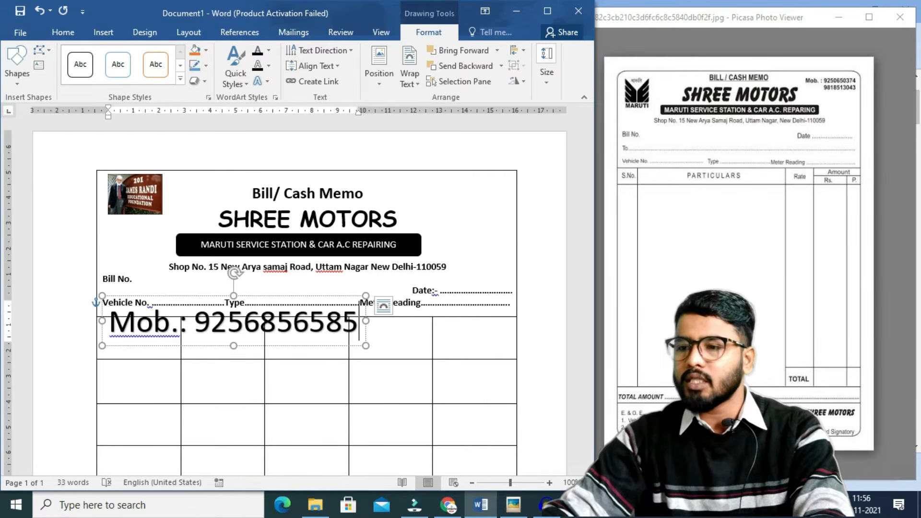
key(Return)
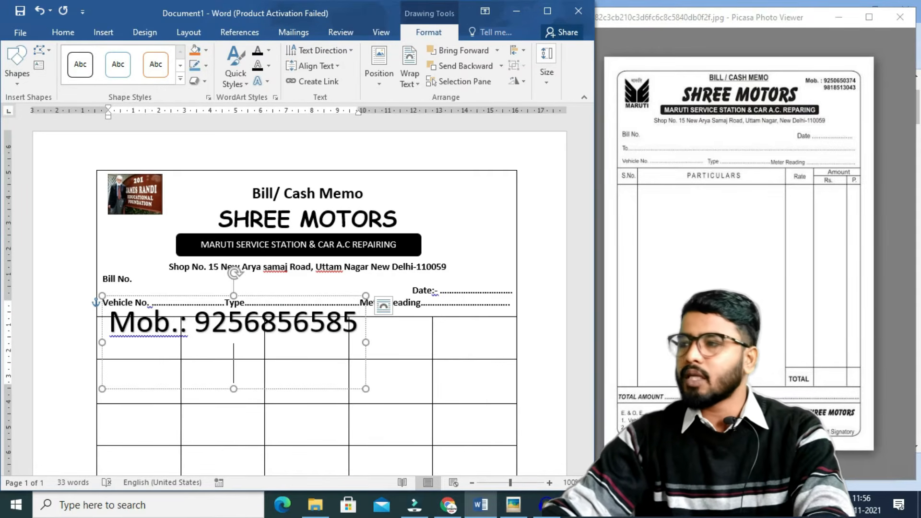
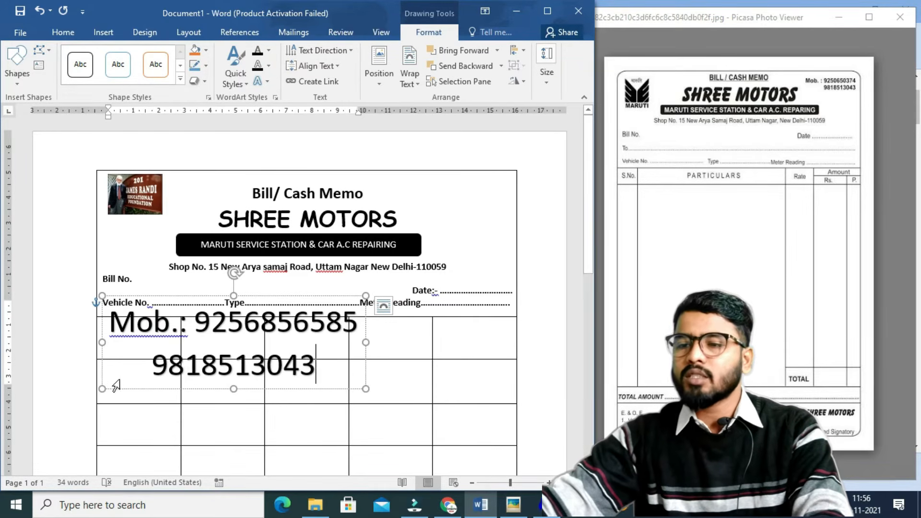
click(152, 365)
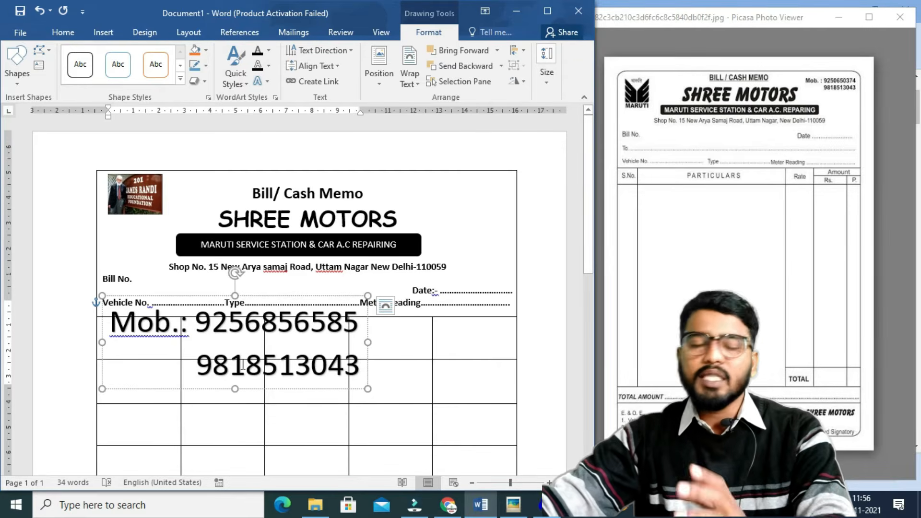
key(ctrl+a)
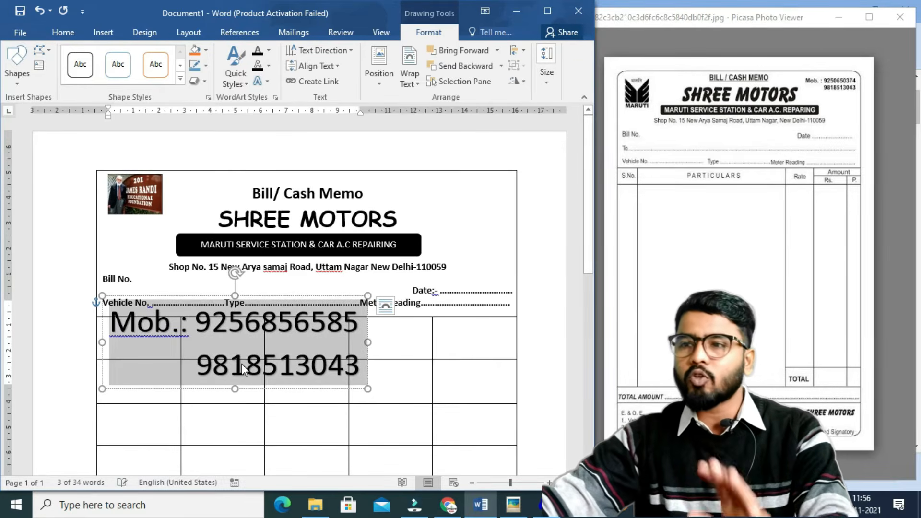
Reduce the phone numbers to 12 pt and move their box to the header's top-right corner.
click(56, 37)
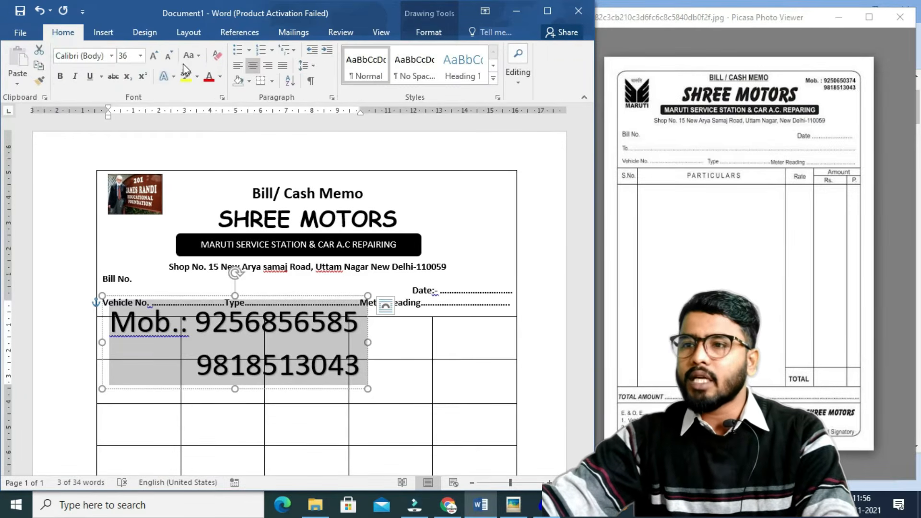
click(169, 57)
click(171, 59)
click(171, 59)
click(171, 59)
click(170, 59)
click(171, 59)
click(171, 59)
click(171, 59)
click(171, 59)
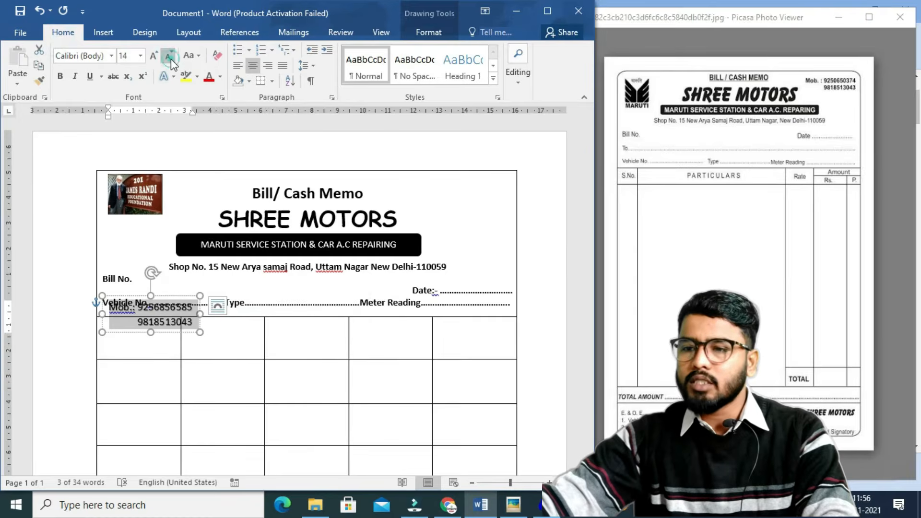
drag(173, 332, 488, 213)
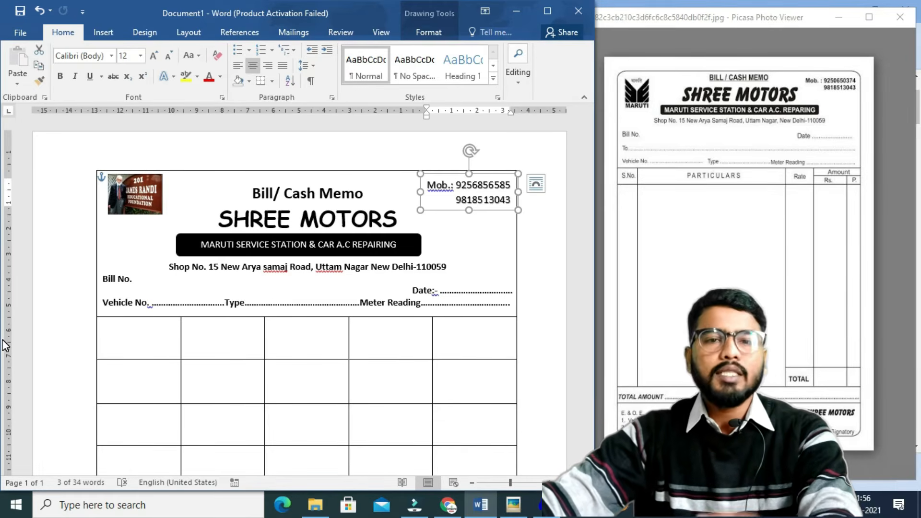
drag(587, 178, 590, 222)
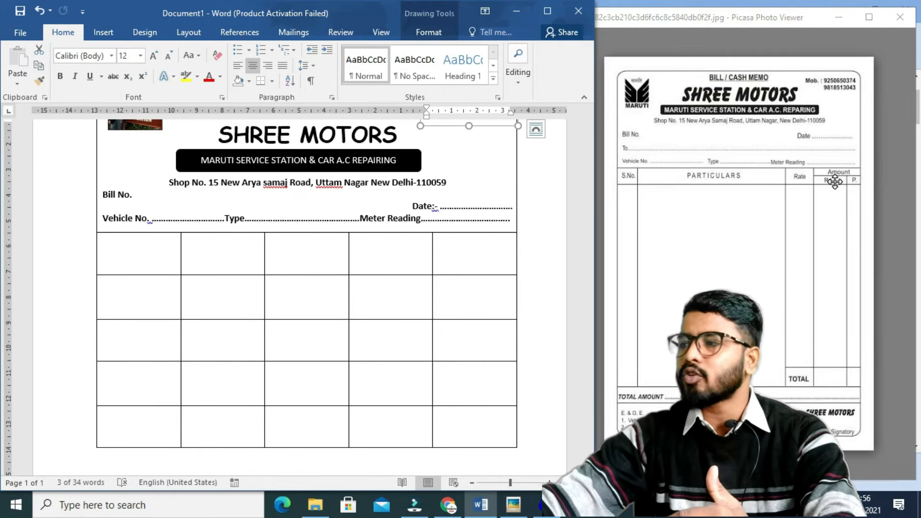
click(283, 273)
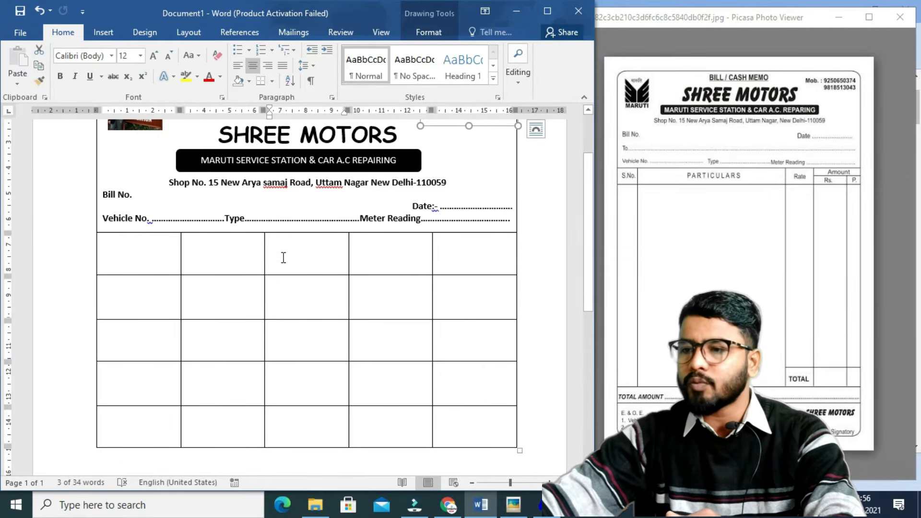
Enter S.no, Particulars and Rate as the first-row headings and widen the Particulars column.
click(140, 249)
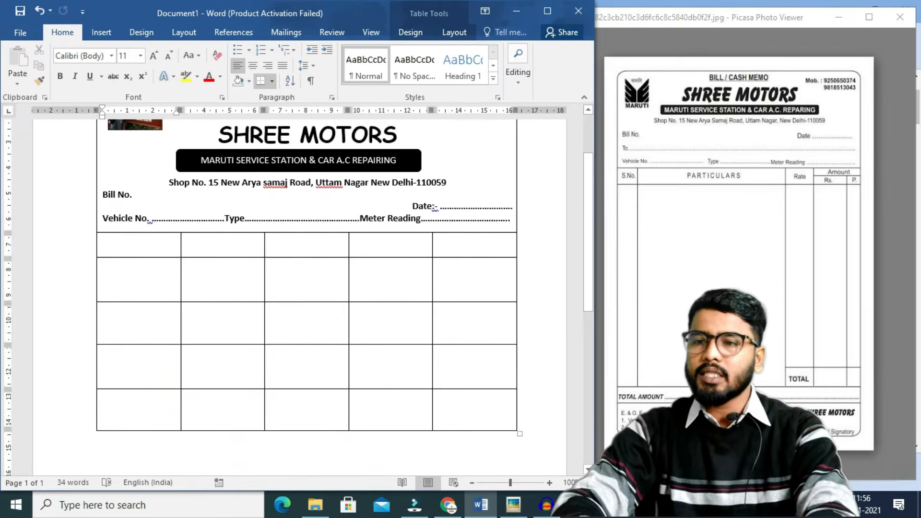
text(Sparticulars)
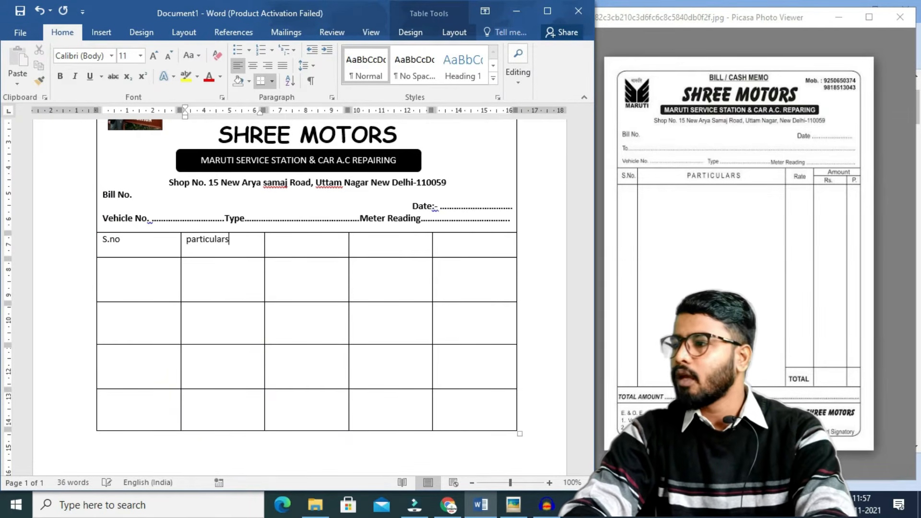
key(Tab)
text(Rat)
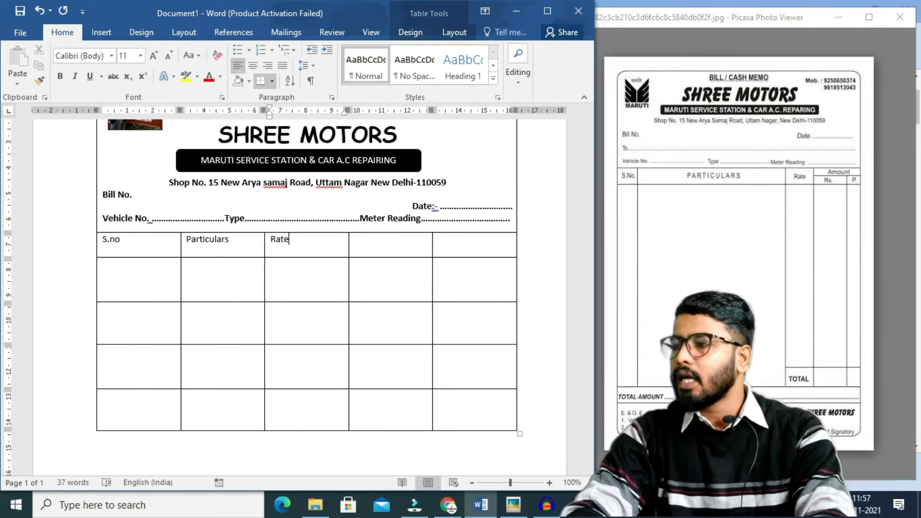
key(Tab)
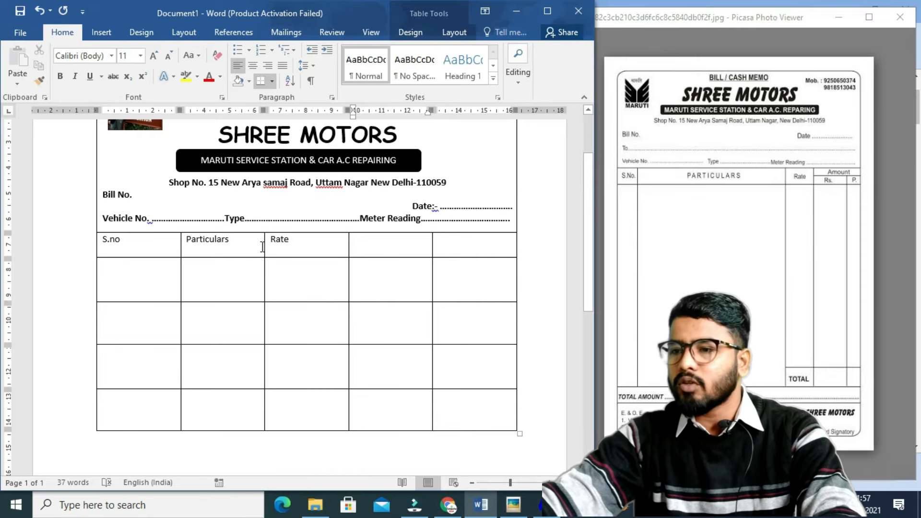
drag(263, 246, 492, 262)
Drag column borders to widen Rate and Particulars and narrow the S.no column.
drag(416, 248, 428, 251)
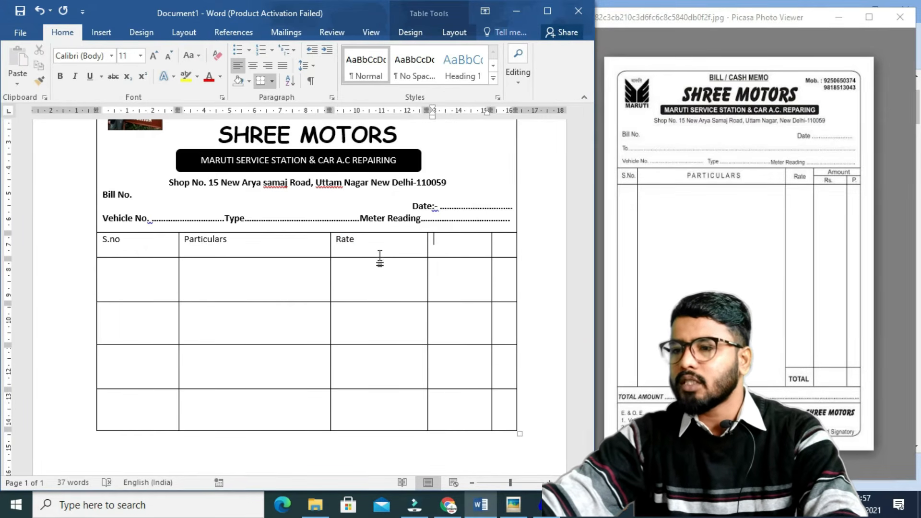
drag(328, 252, 376, 260)
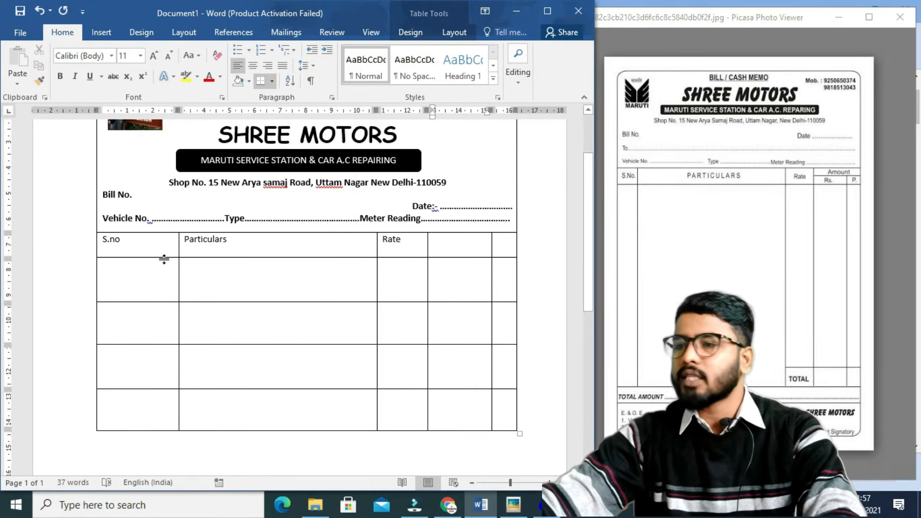
drag(179, 251, 144, 255)
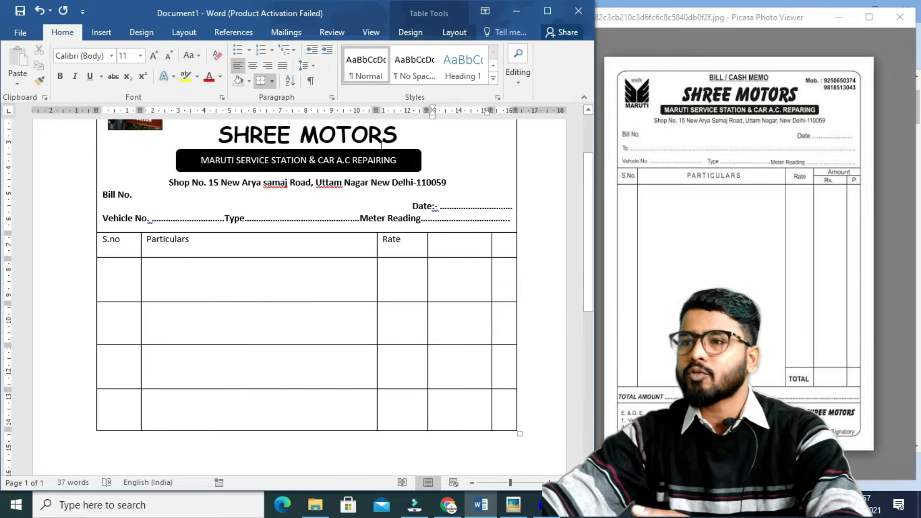
click(448, 32)
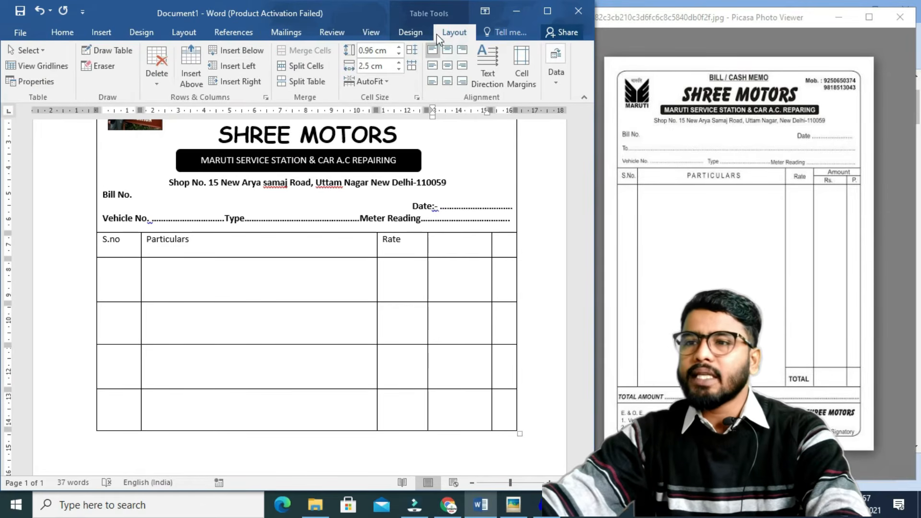
Erase the header-row border right of Rate so the two amount columns share one heading cell.
click(98, 66)
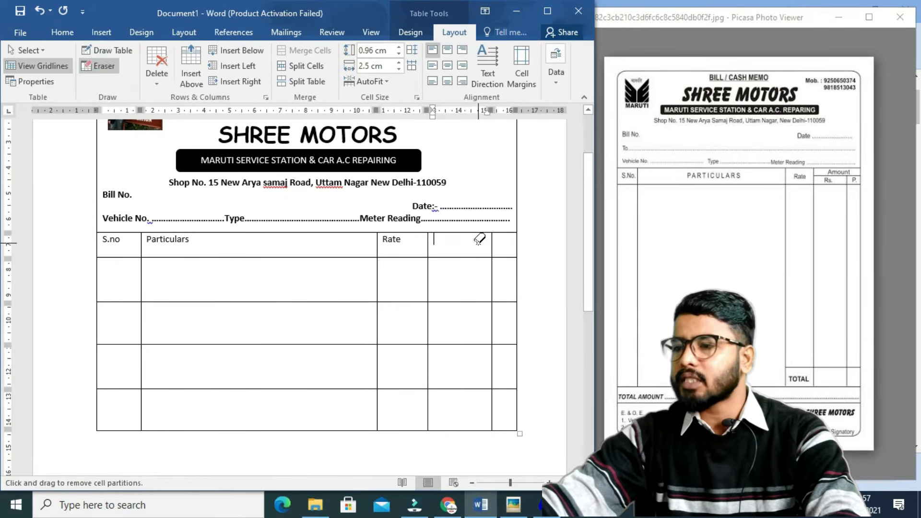
click(502, 249)
scroll(502, 249, up, 1)
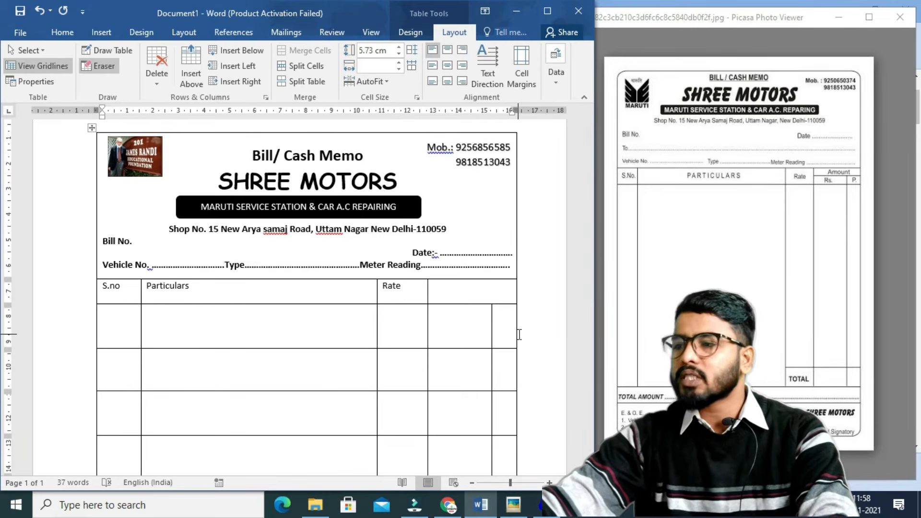
click(99, 66)
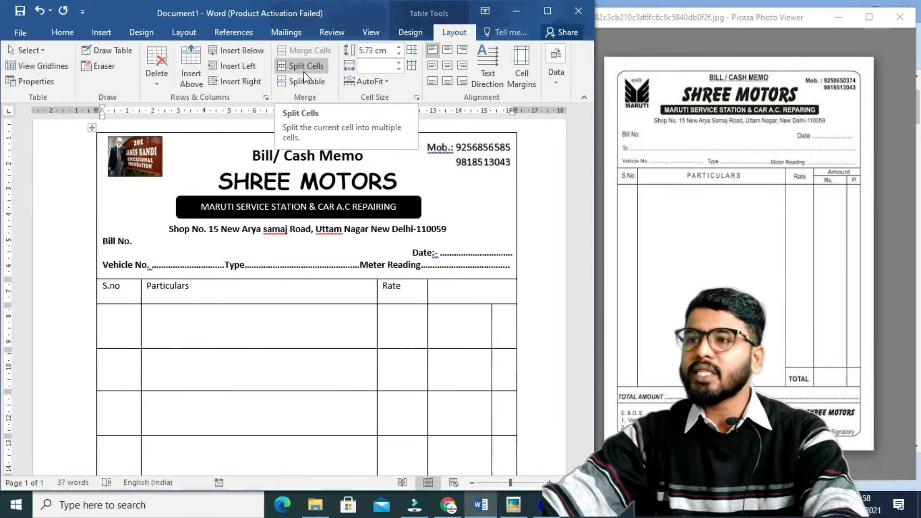
click(452, 291)
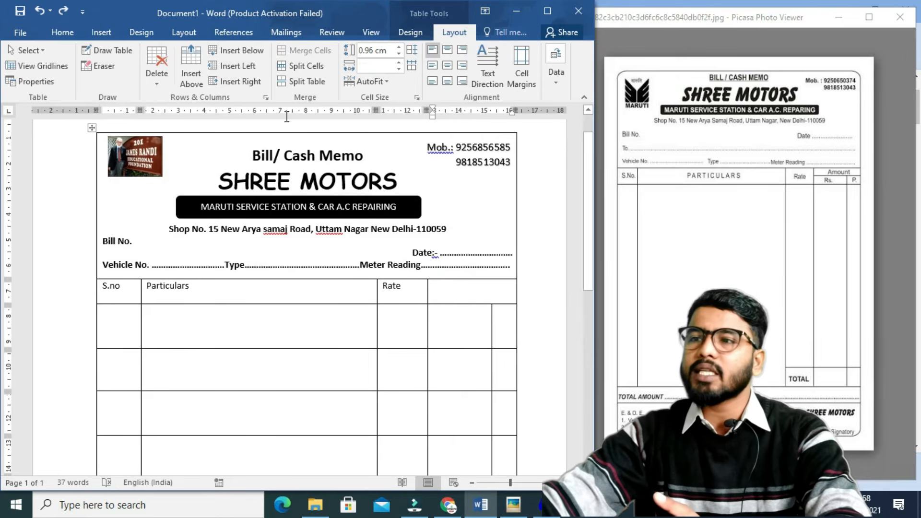
Split the merged heading cell into 2 rows and 1 column.
click(300, 68)
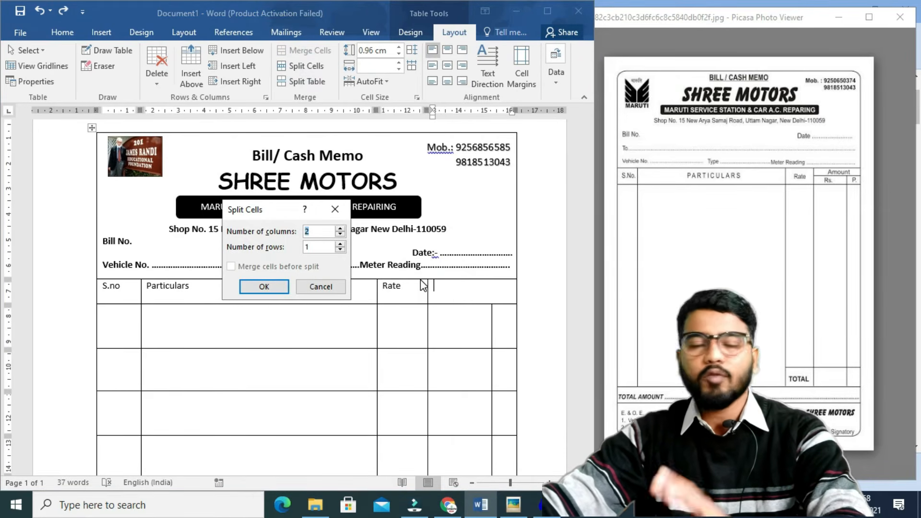
key(BackSpace)
text(1)
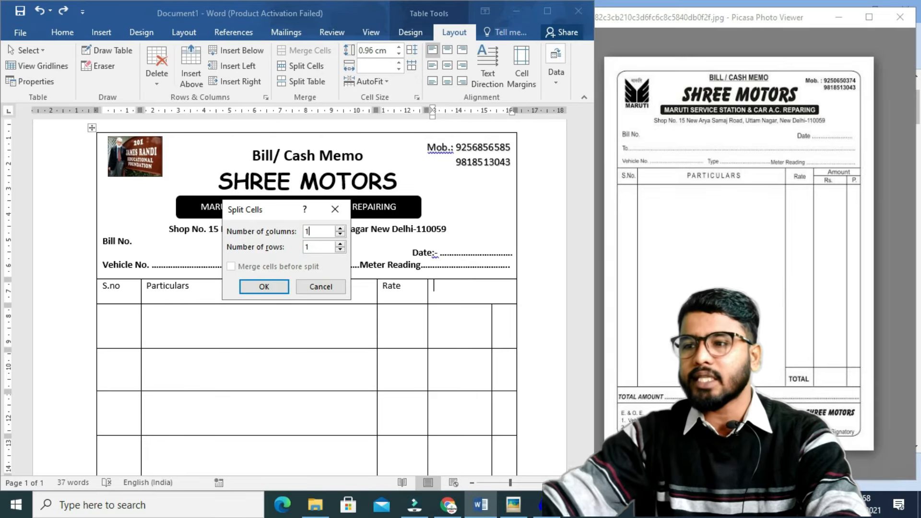
click(317, 246)
text(2)
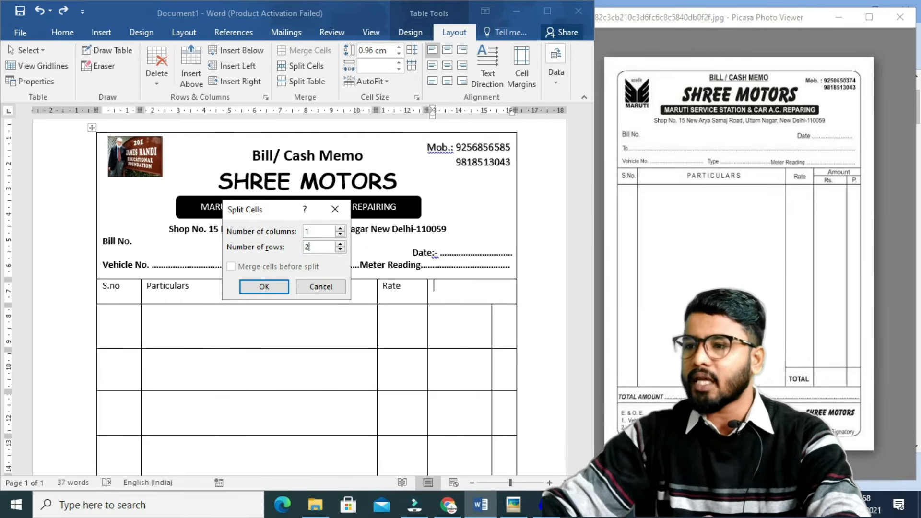
click(269, 287)
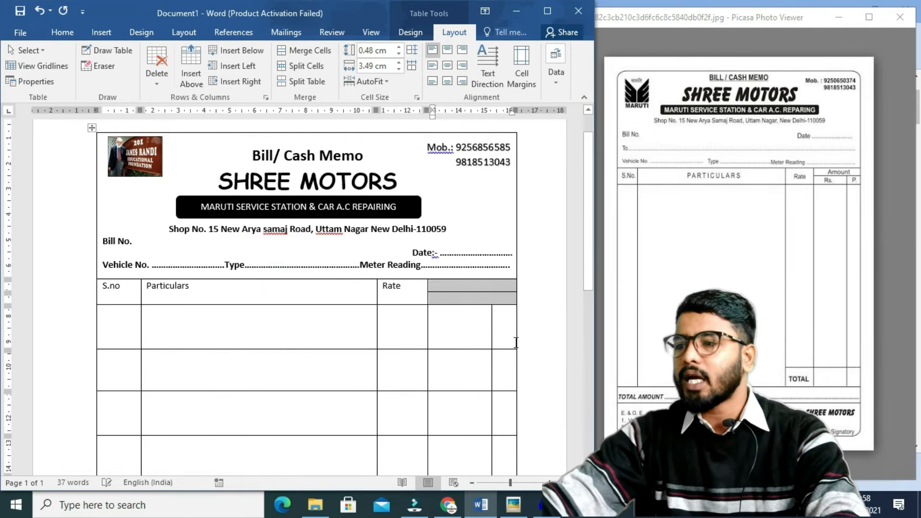
Split the lower heading cell into 2 columns and align its divider with the columns below.
click(469, 298)
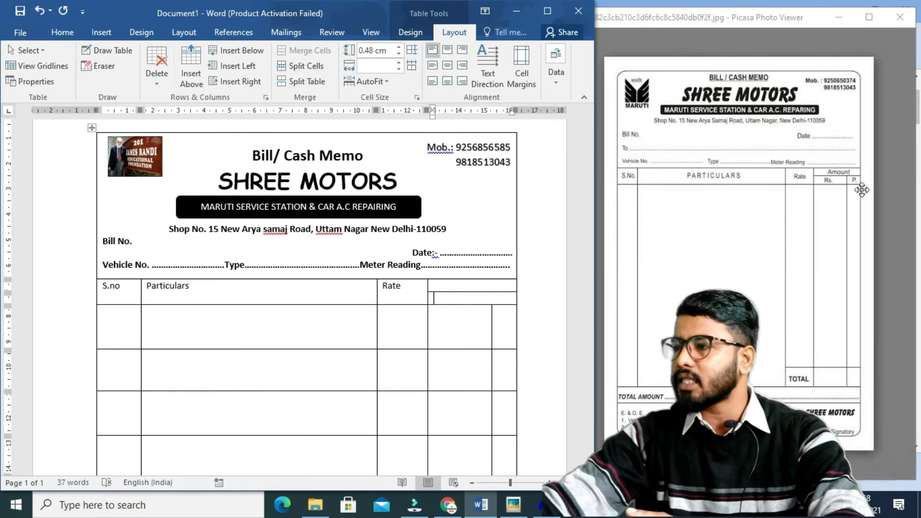
click(486, 303)
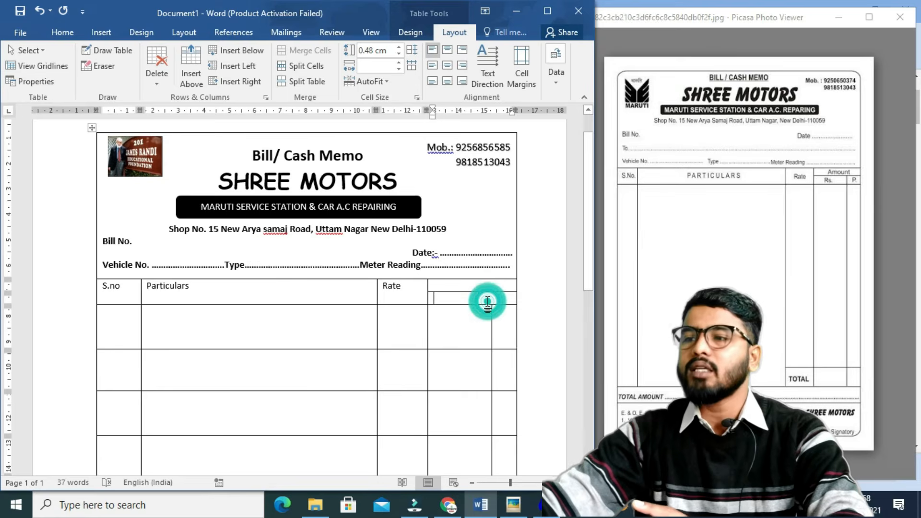
click(313, 68)
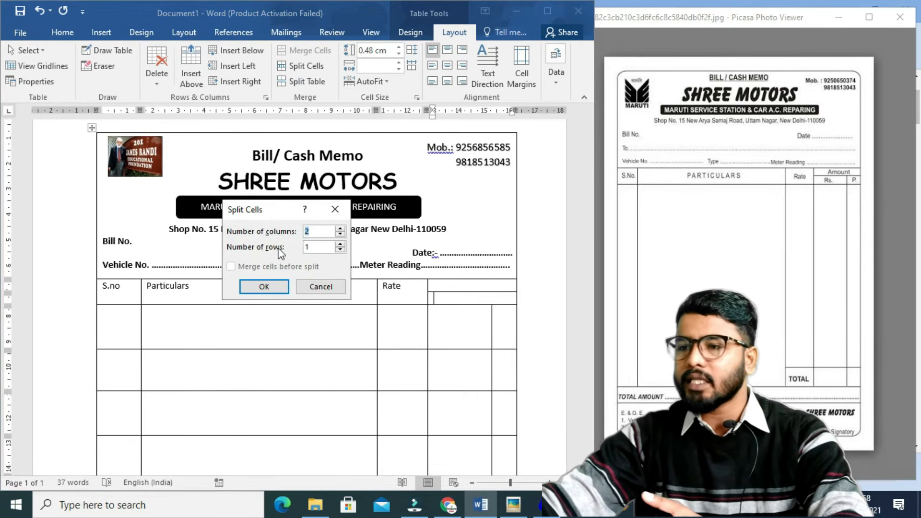
key(BackSpace)
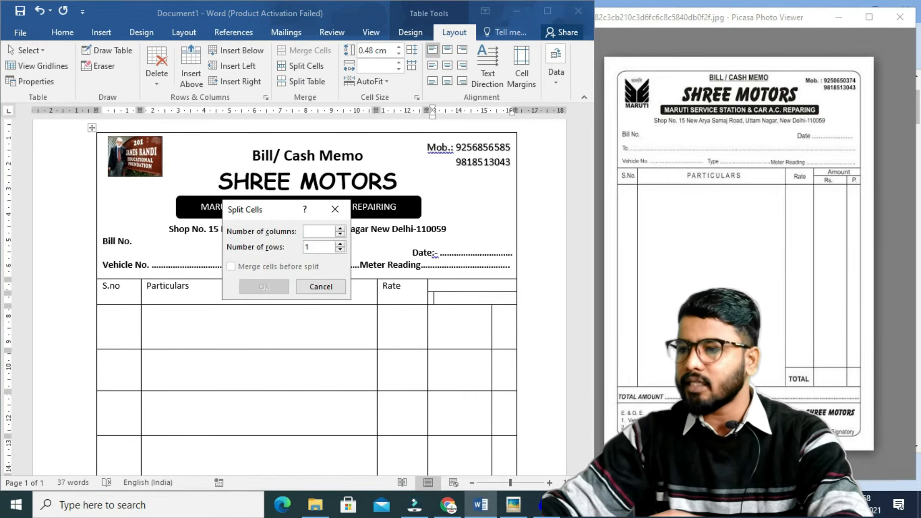
text(1)
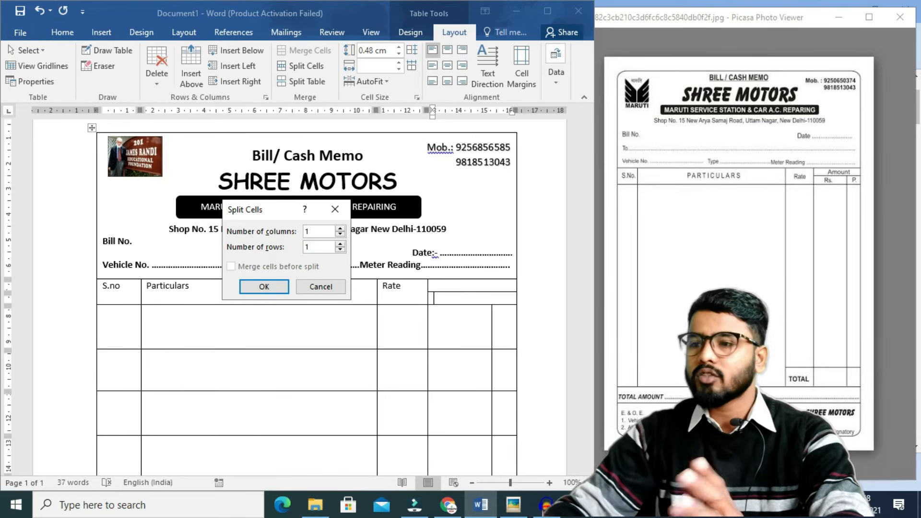
key(BackSpace)
text(2)
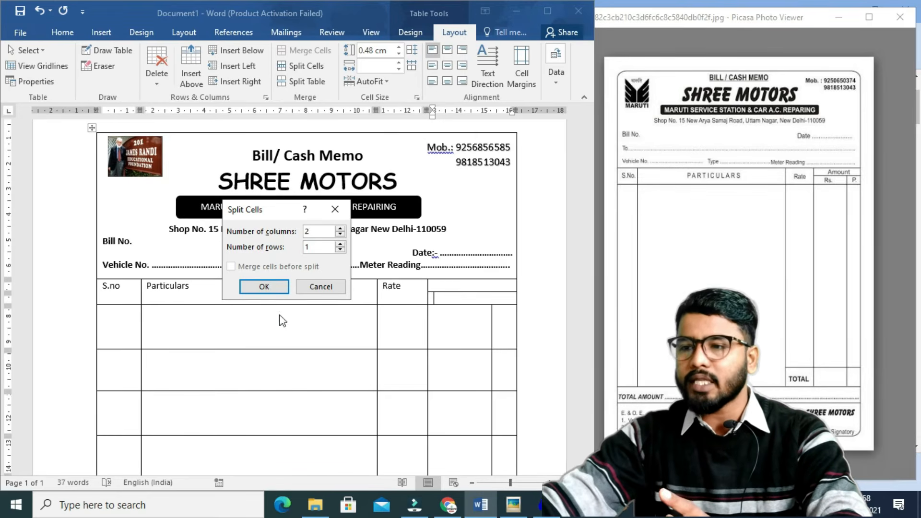
click(264, 286)
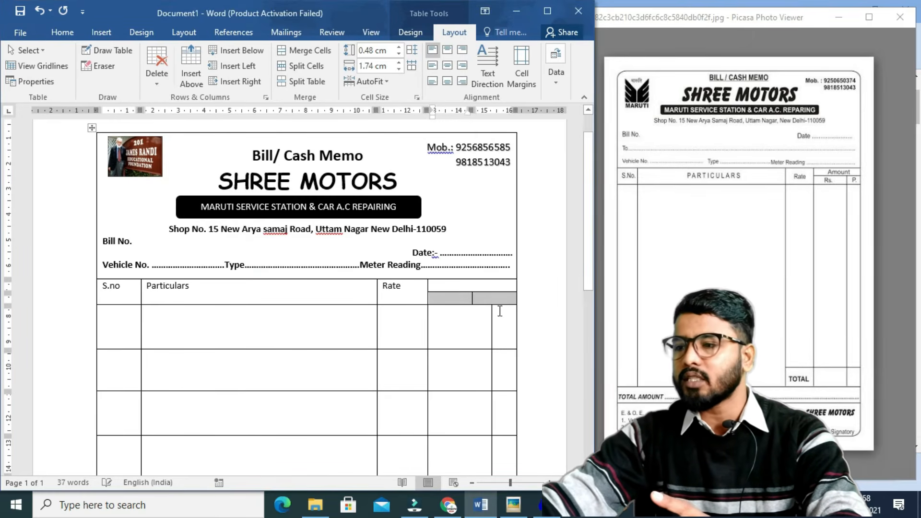
click(471, 300)
drag(471, 300, 491, 301)
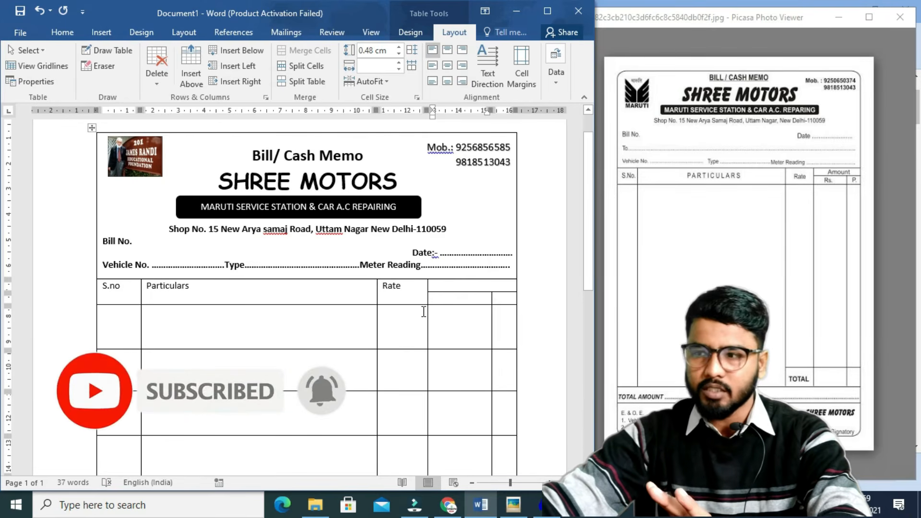
Type Amount in the upper cell, and Rs. and P. in the two sub-cells beneath.
click(447, 288)
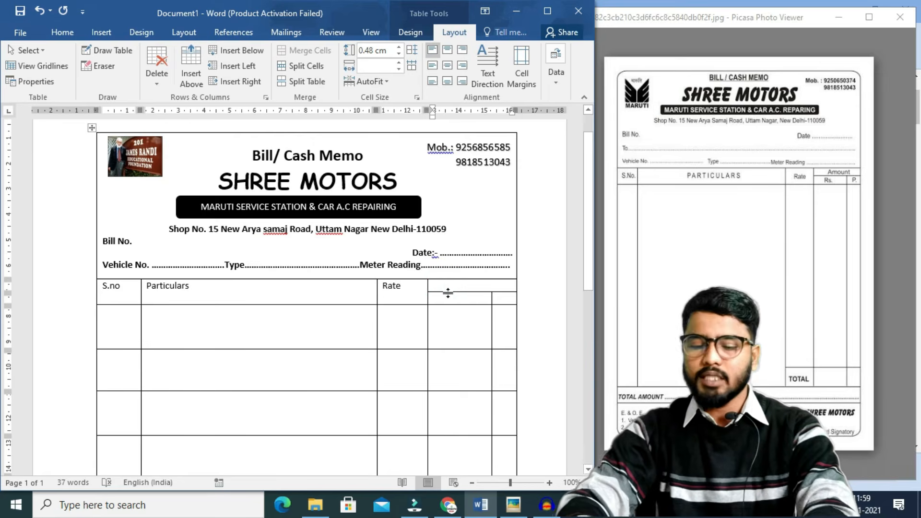
text(Aomount)
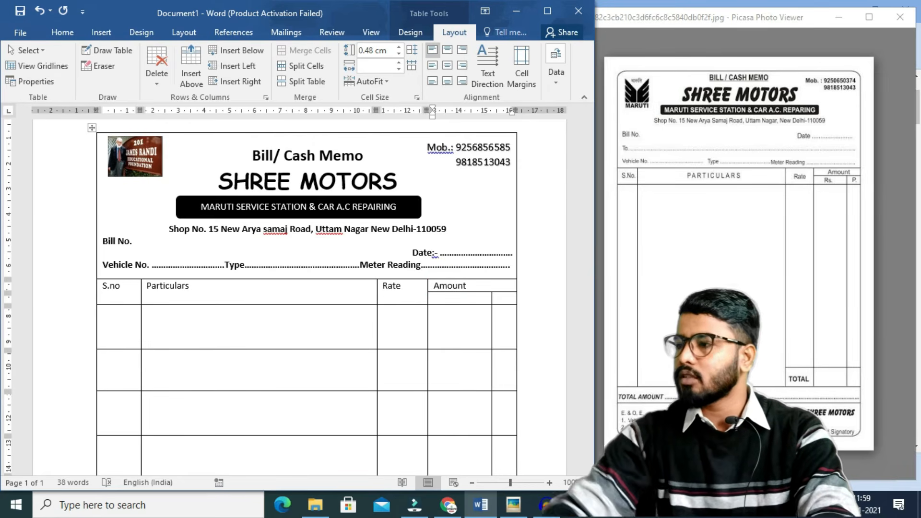
click(454, 301)
text(Rs.)
key(Tab)
key(Tab)
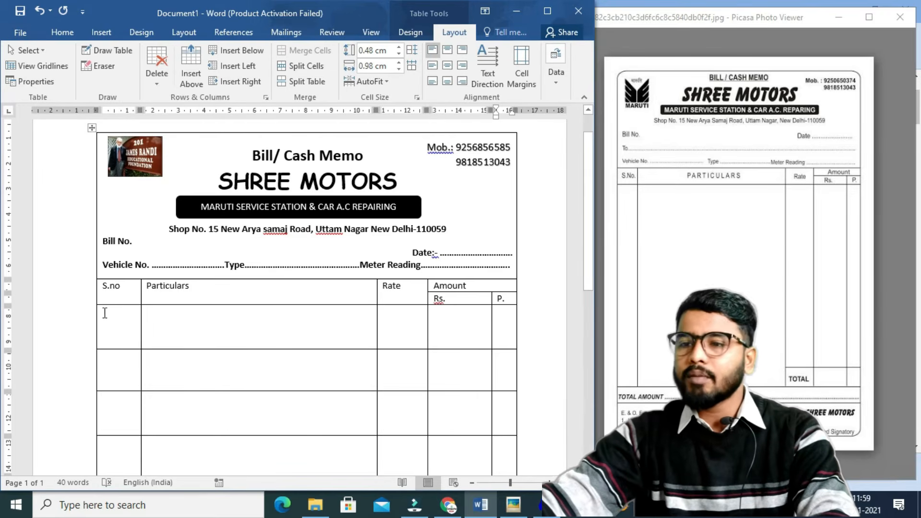
drag(105, 286, 493, 299)
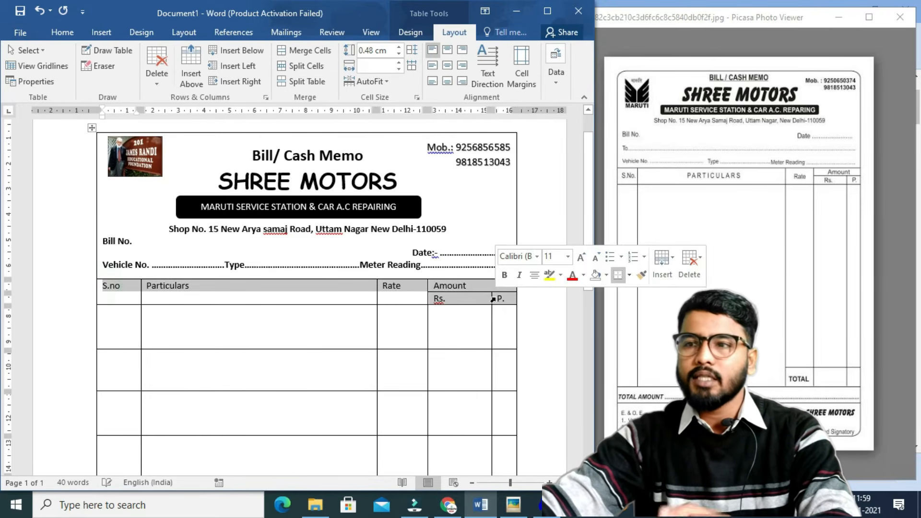
Set the header row text to 12 pt and centre it.
click(62, 32)
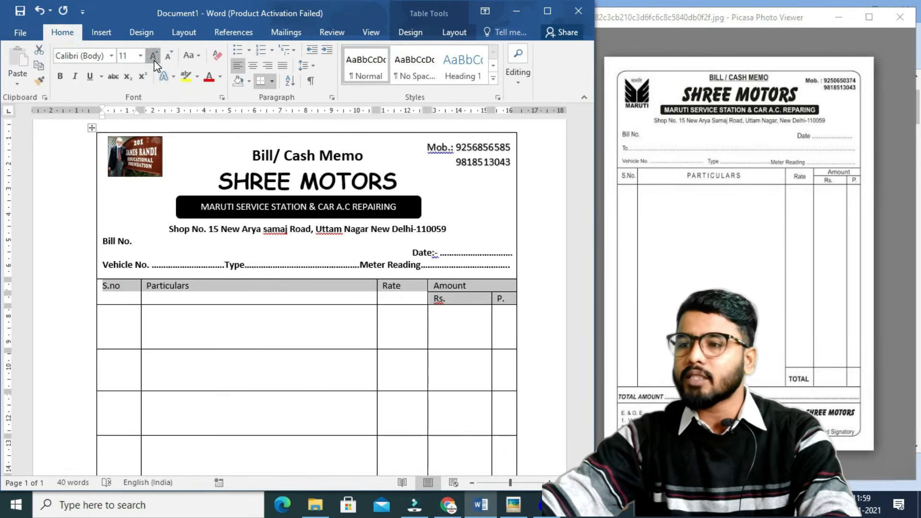
click(153, 59)
click(154, 60)
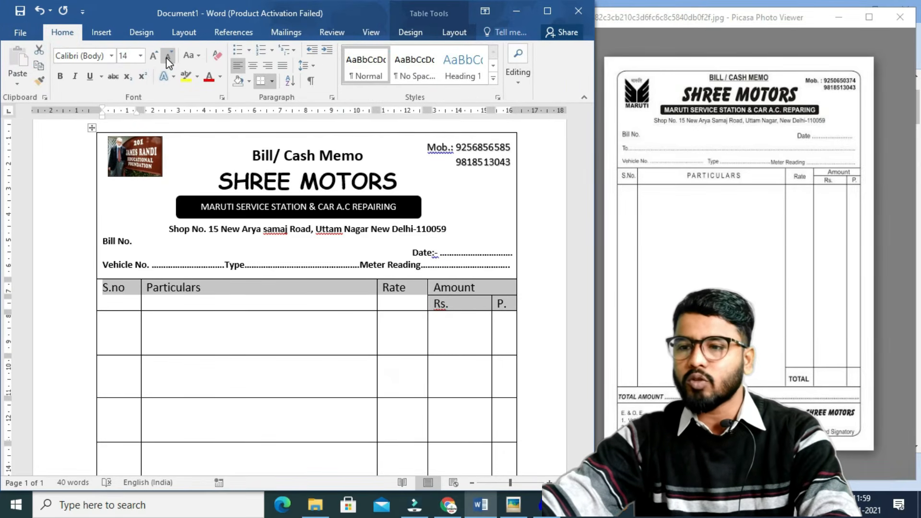
click(166, 58)
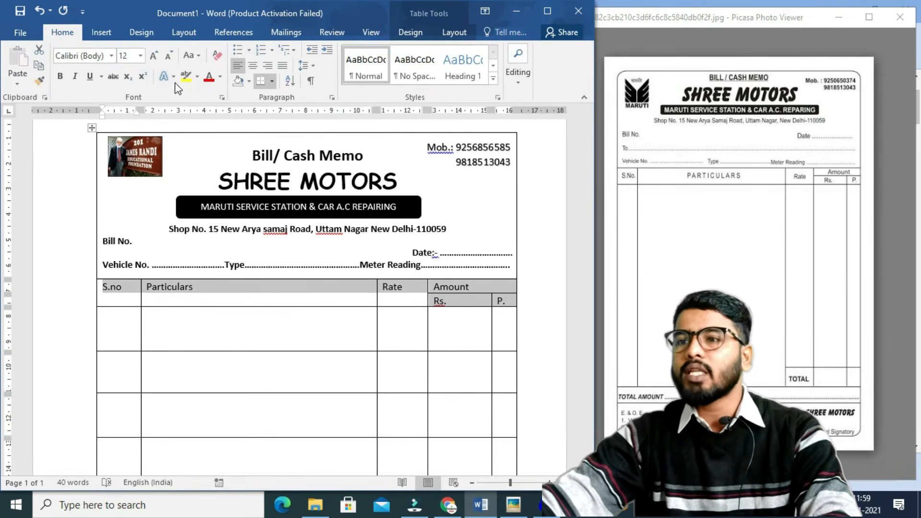
click(254, 67)
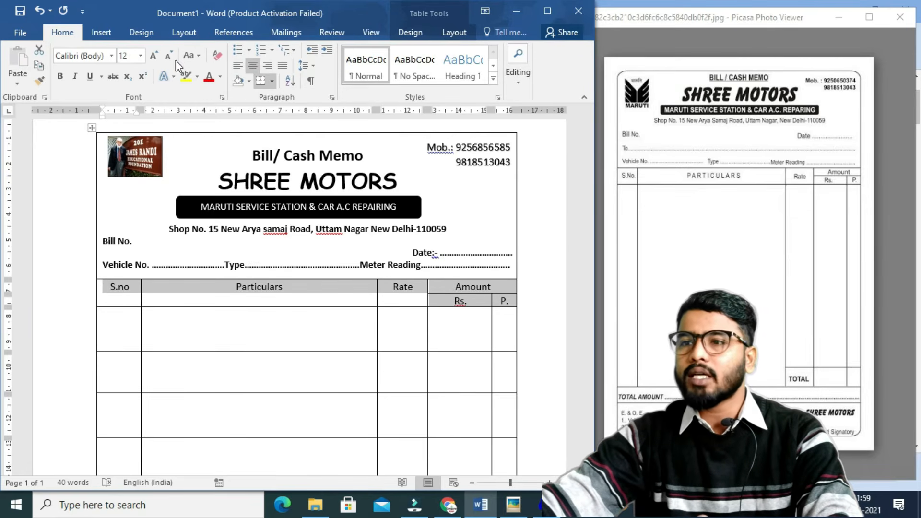
click(191, 56)
click(218, 76)
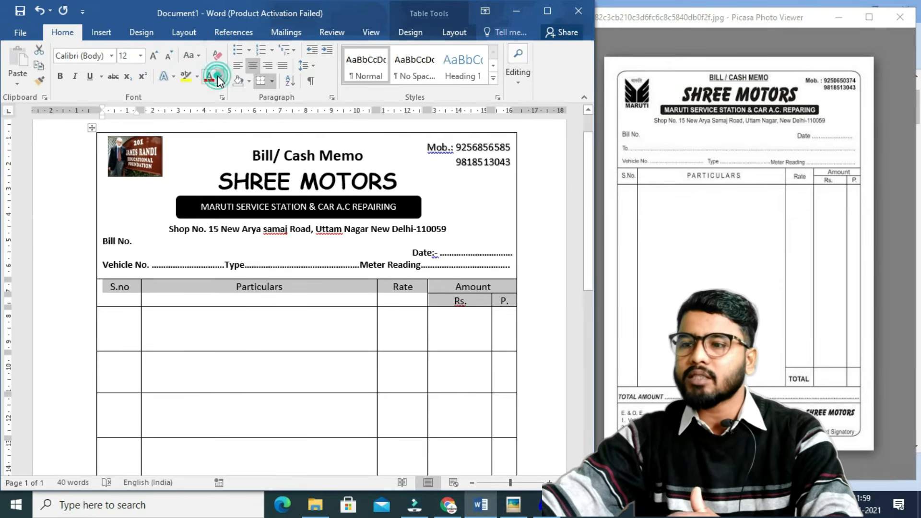
click(197, 58)
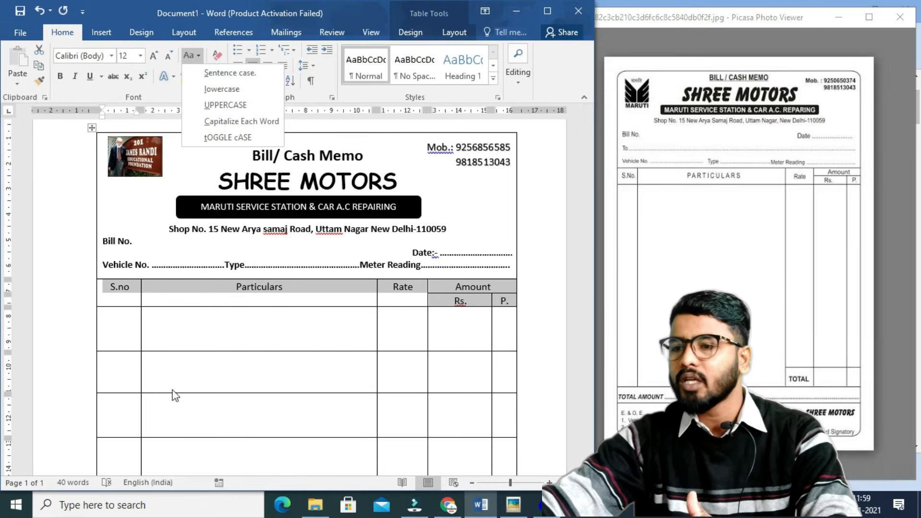
click(225, 305)
Make the Particulars heading 16 pt and all UPPERCASE.
click(284, 290)
double_click(258, 288)
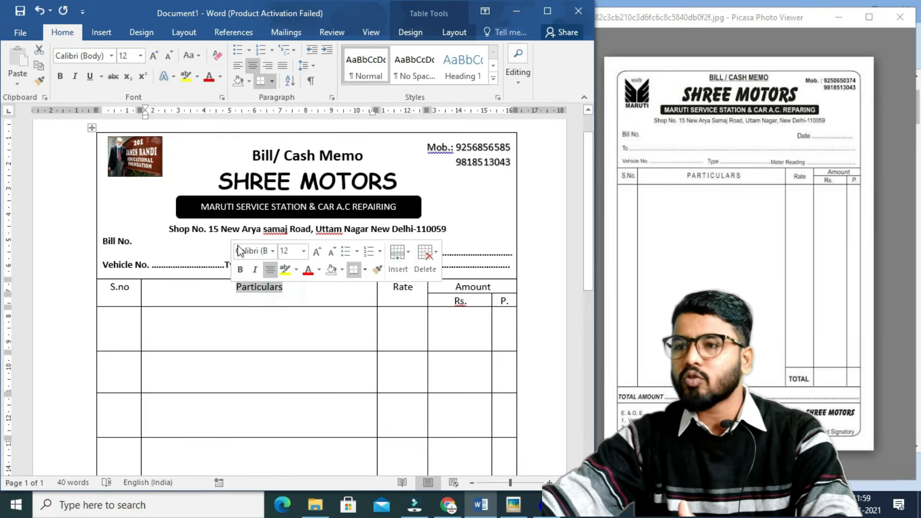
click(154, 57)
click(154, 56)
click(153, 56)
click(153, 56)
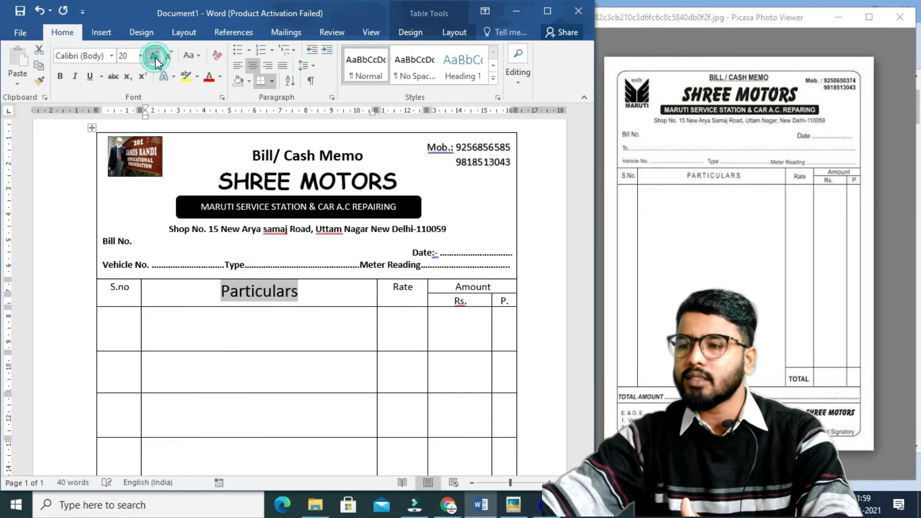
click(170, 60)
click(171, 60)
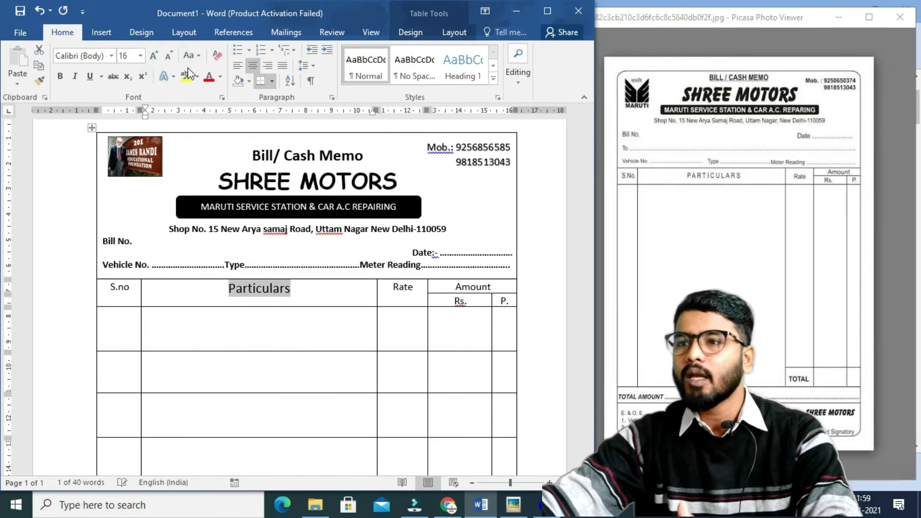
click(183, 56)
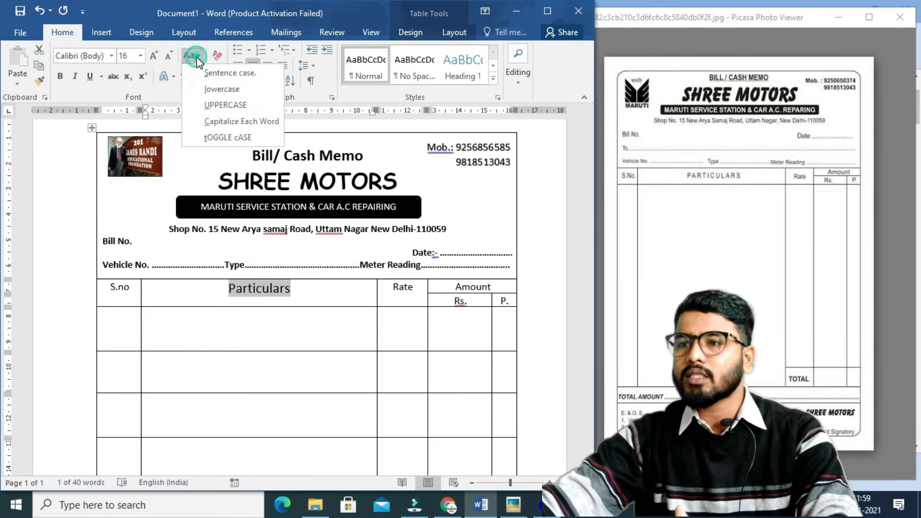
click(211, 103)
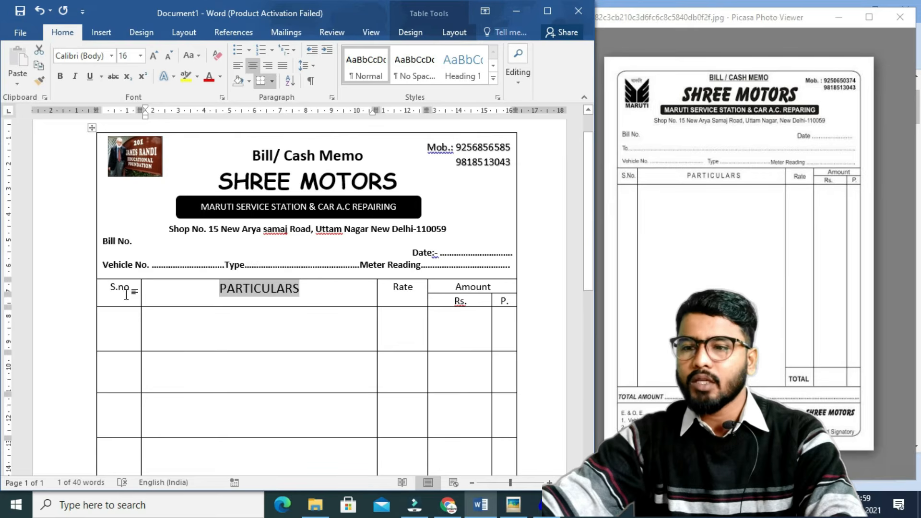
Make the S.no heading bold at 16 pt.
double_click(106, 294)
click(156, 57)
click(157, 58)
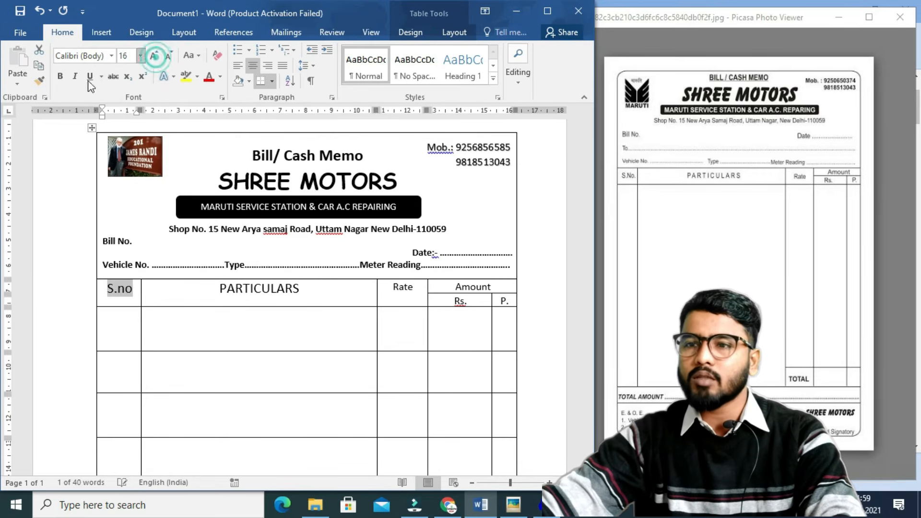
click(61, 77)
click(329, 362)
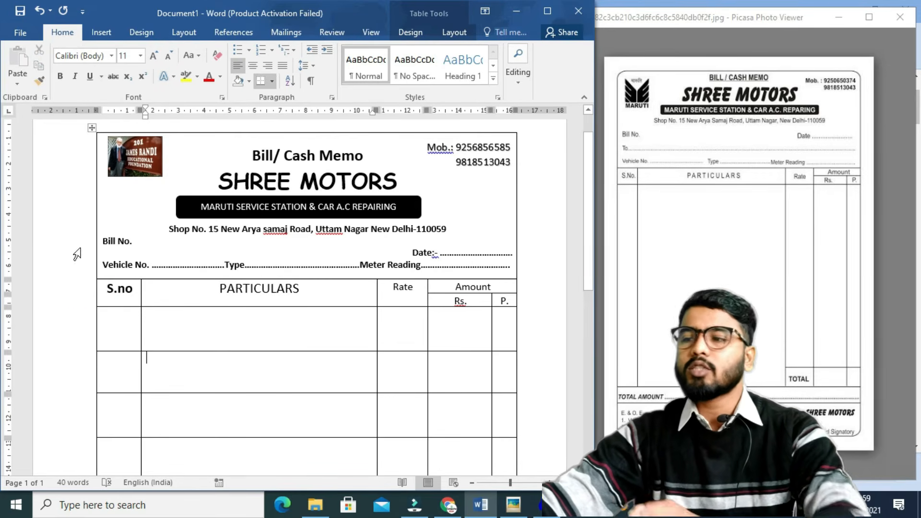
Stretch the first item row so it fills most of the table's height.
drag(586, 255, 588, 310)
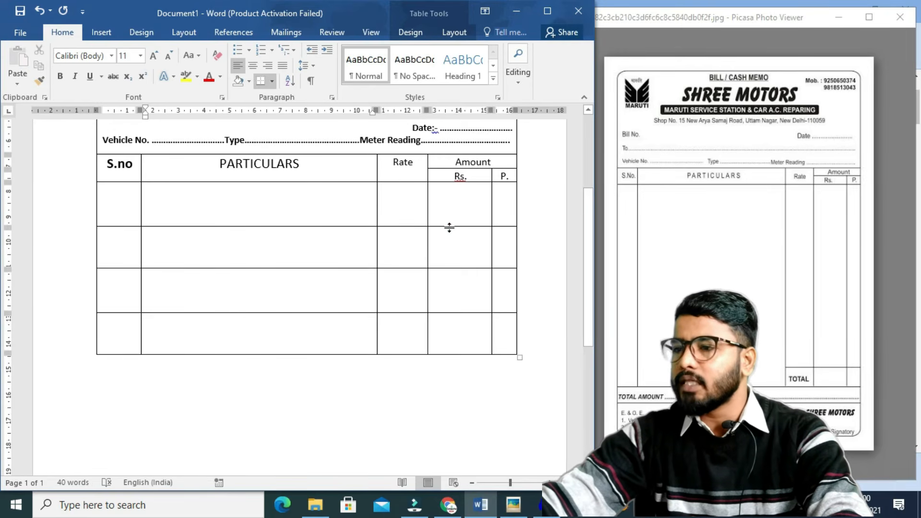
drag(448, 231, 469, 397)
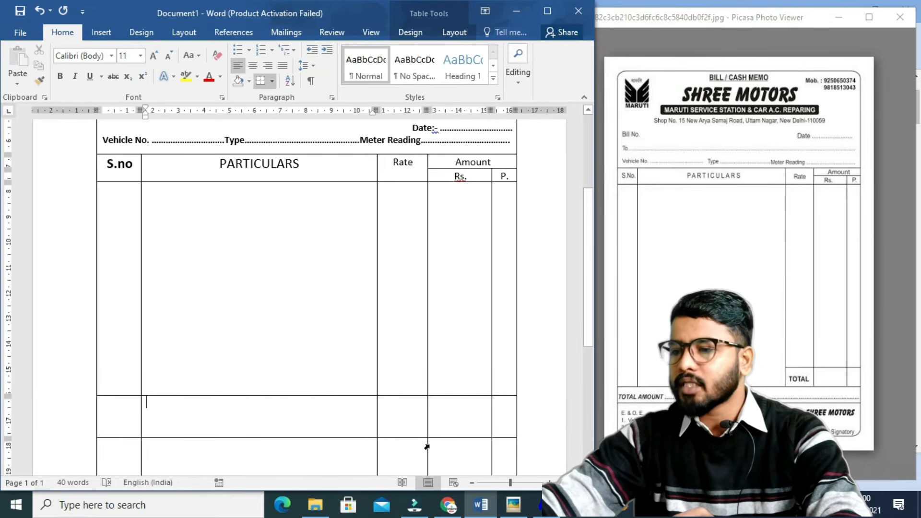
drag(434, 438, 437, 428)
Type Total in the Rate cell of the row below the item row.
click(411, 411)
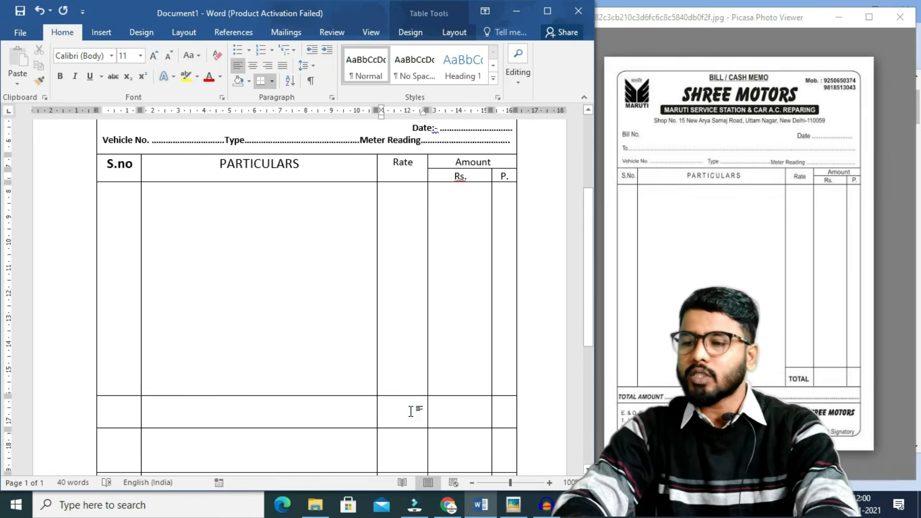
text(Total)
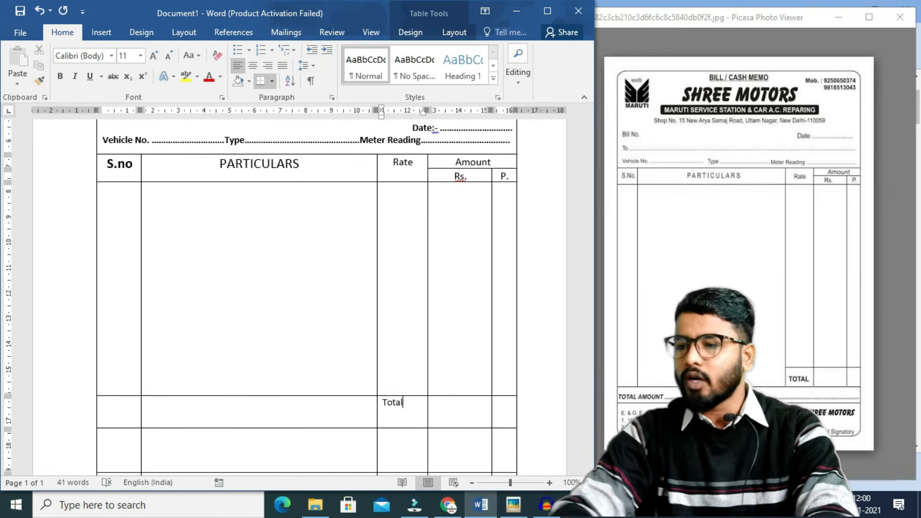
click(449, 412)
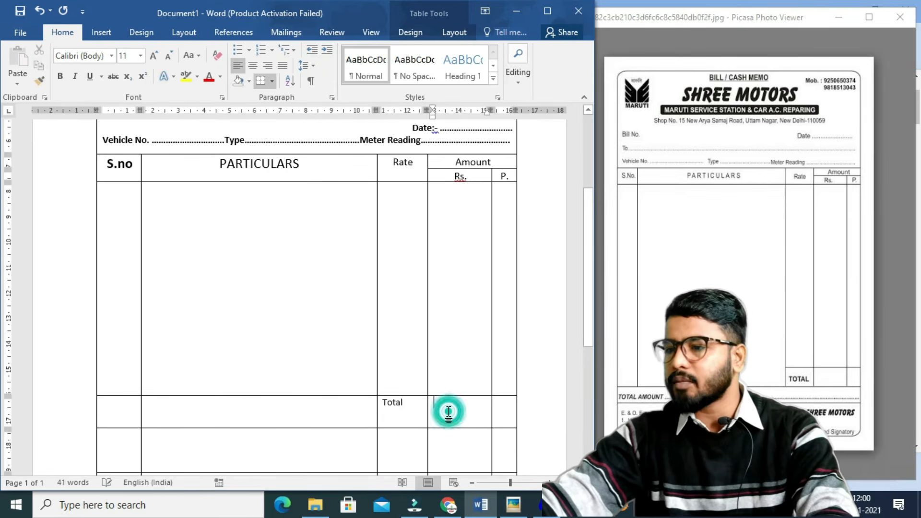
click(499, 407)
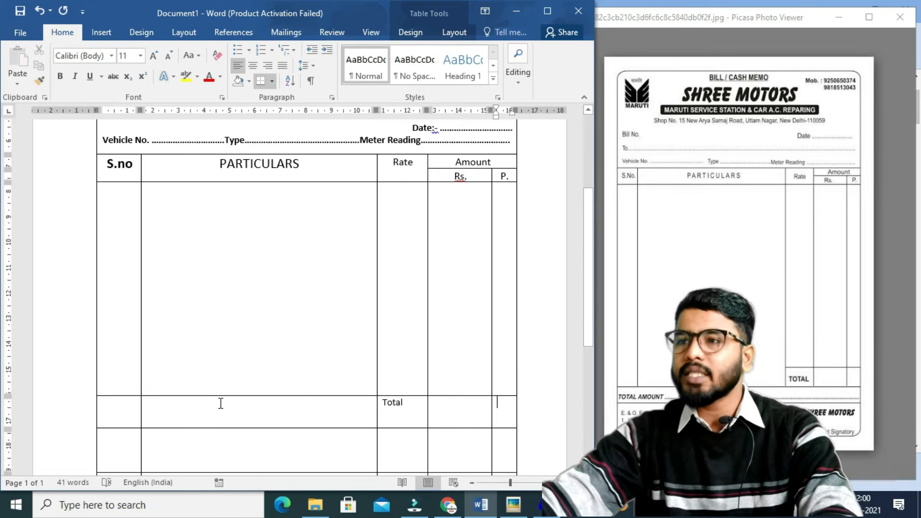
click(452, 31)
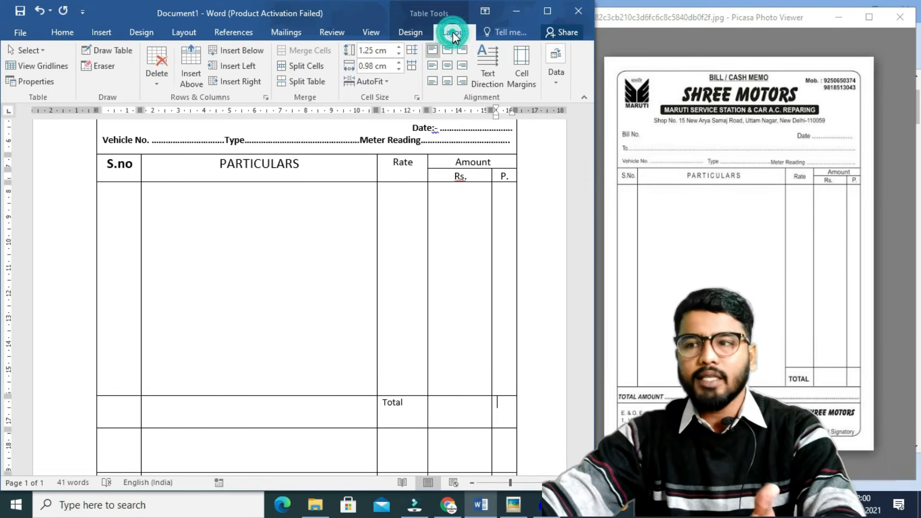
Erase the S.no and Particulars borders above the Total row.
click(87, 68)
click(268, 398)
scroll(180, 383, up, 3)
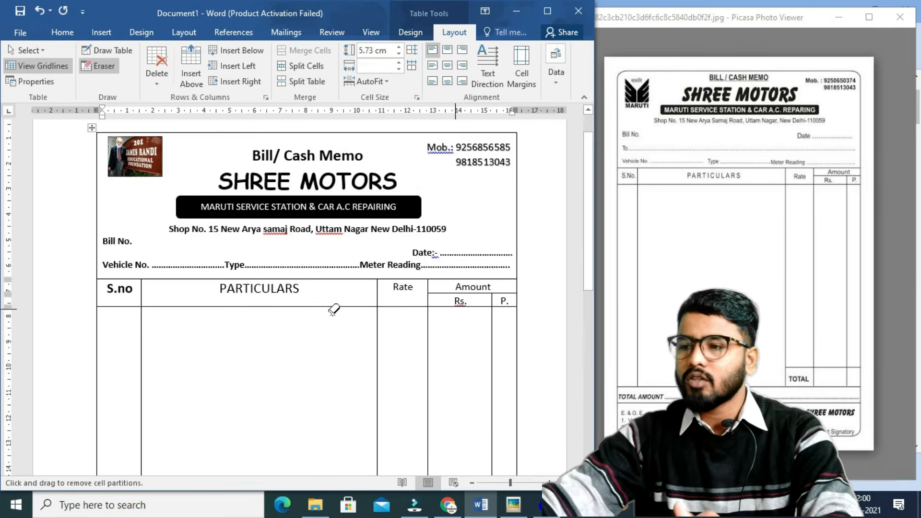
scroll(326, 310, down, 4)
click(113, 359)
scroll(117, 363, up, 3)
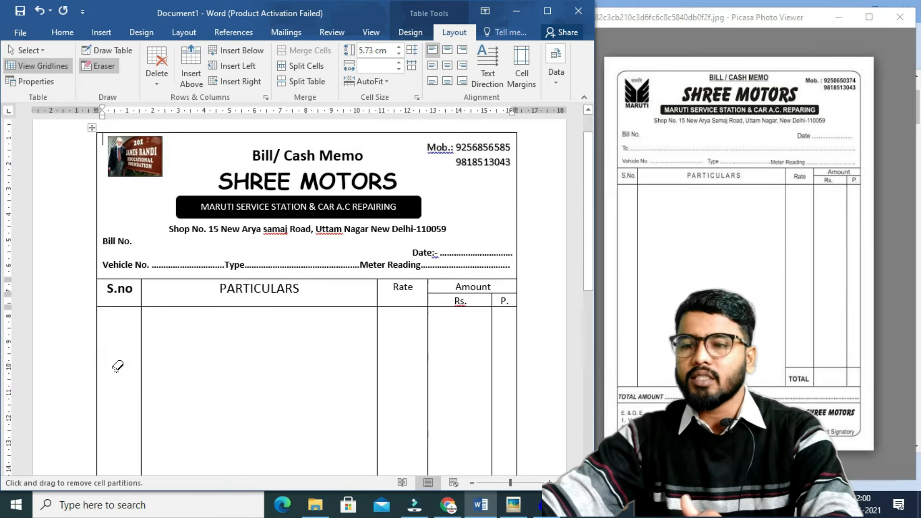
scroll(272, 331, down, 6)
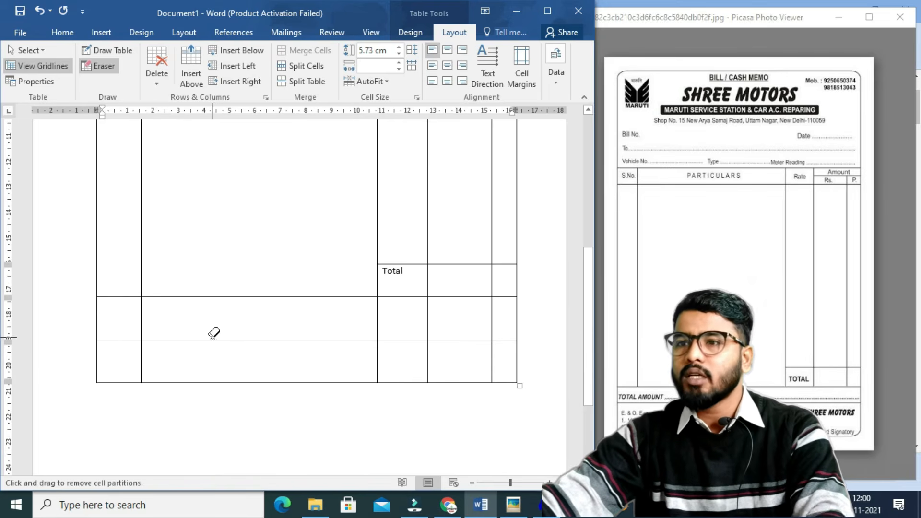
key(Escape)
Merge the row below Total into one shorter cell reading 'Total Amount' with a dotted line.
drag(113, 319, 499, 324)
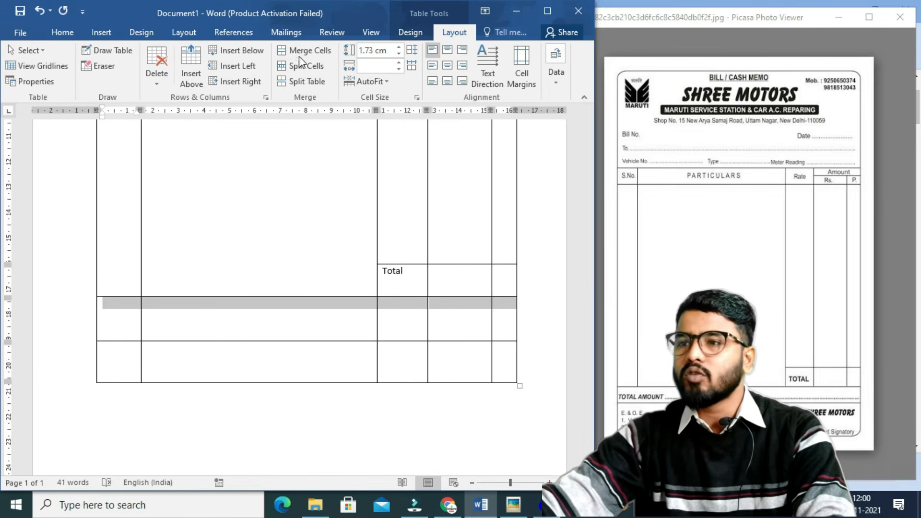
click(301, 52)
drag(417, 341, 418, 321)
click(171, 313)
text(T)
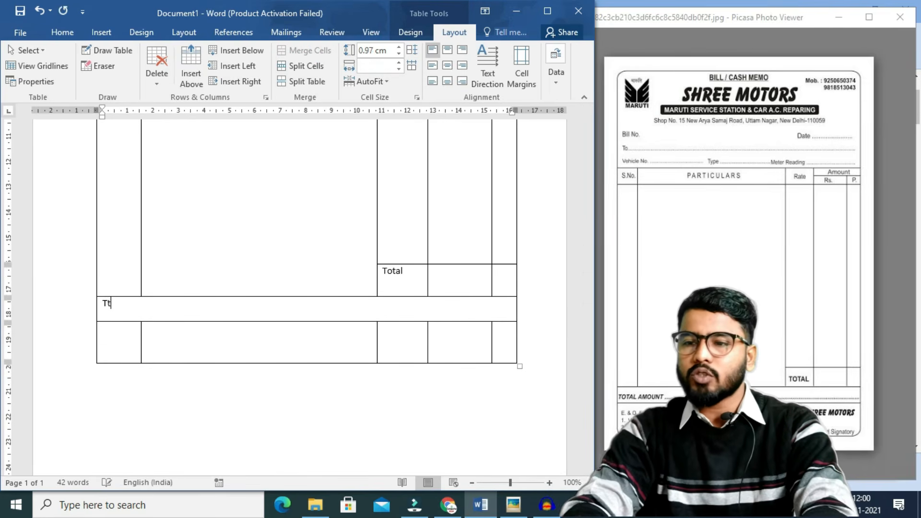
text(otal Amount)
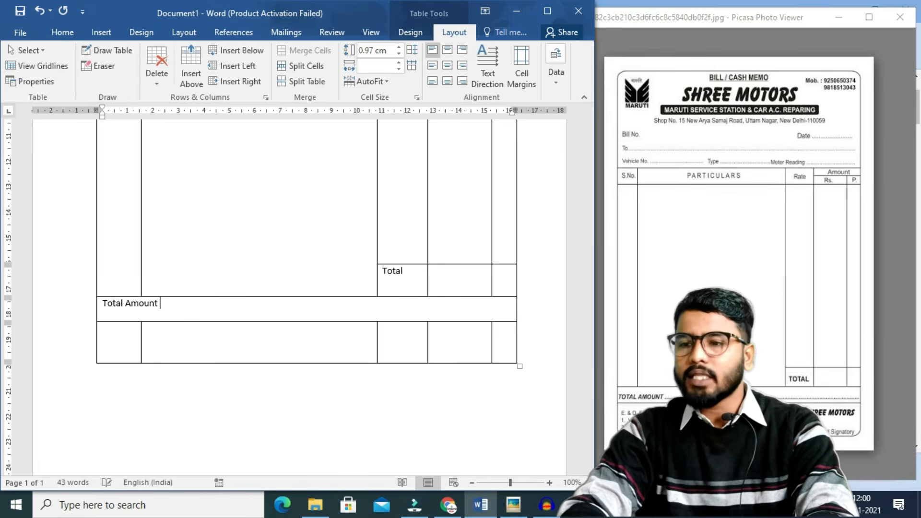
text( .............................................................................................................................................)
key(BackSpace)
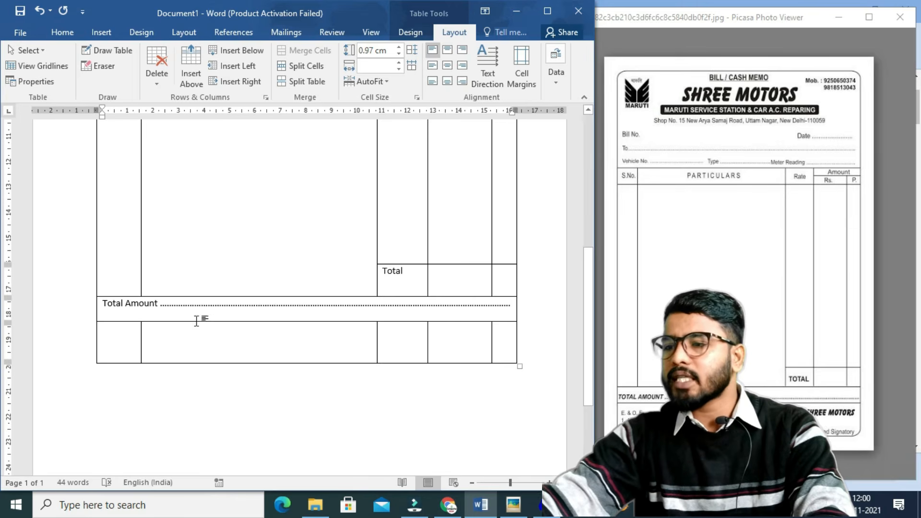
Enlarge and centre the Total label, and vertically centre the Total Amount line in its row.
double_click(389, 272)
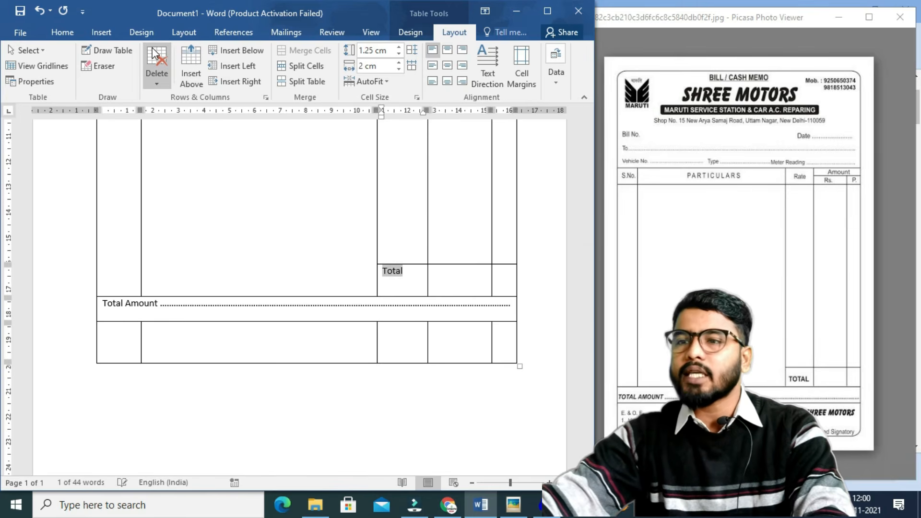
key(ctrl+shift+period)
key(ctrl+shift+period)
key(ctrl+shift+period)
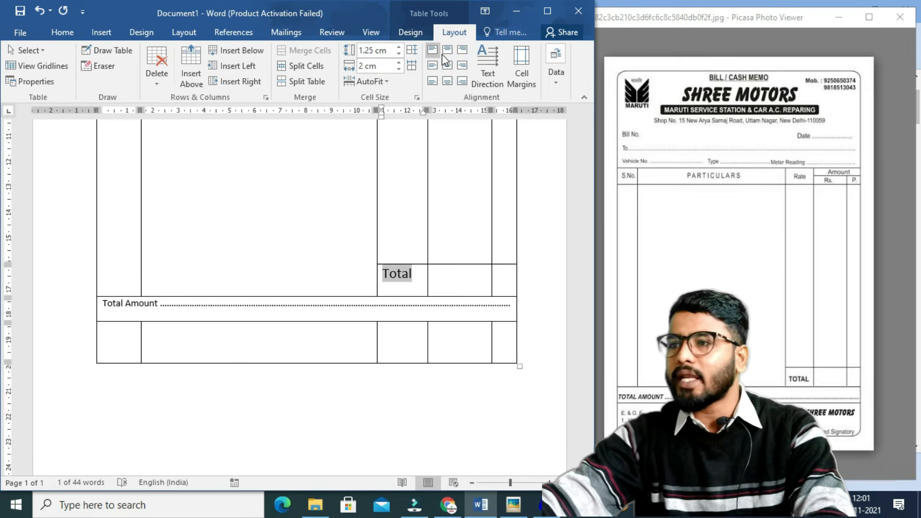
click(447, 67)
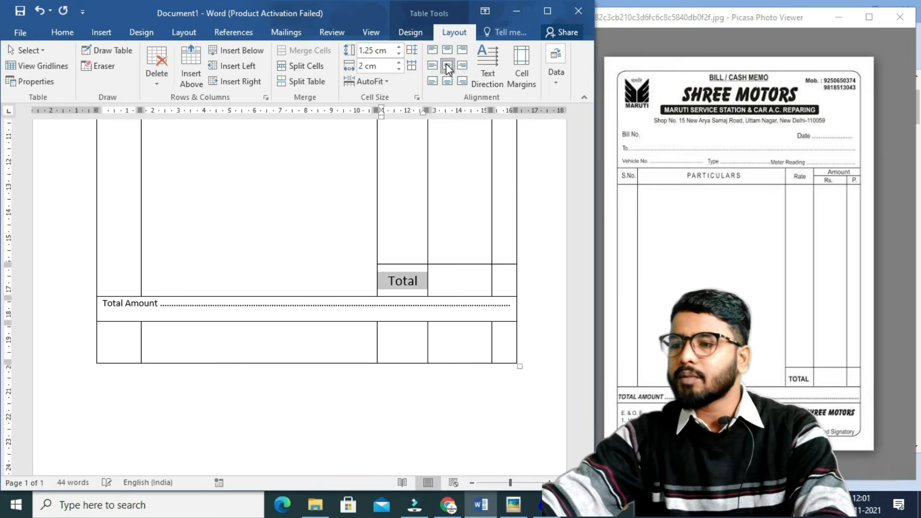
click(102, 302)
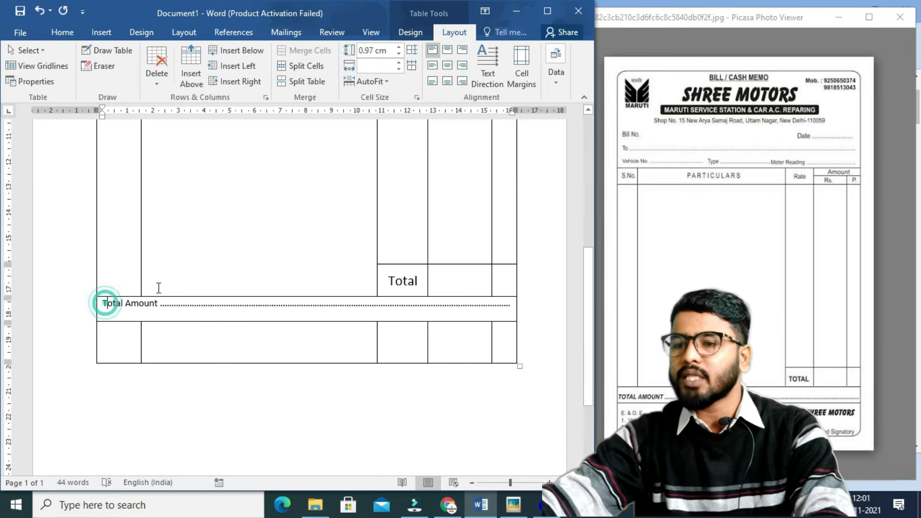
click(446, 82)
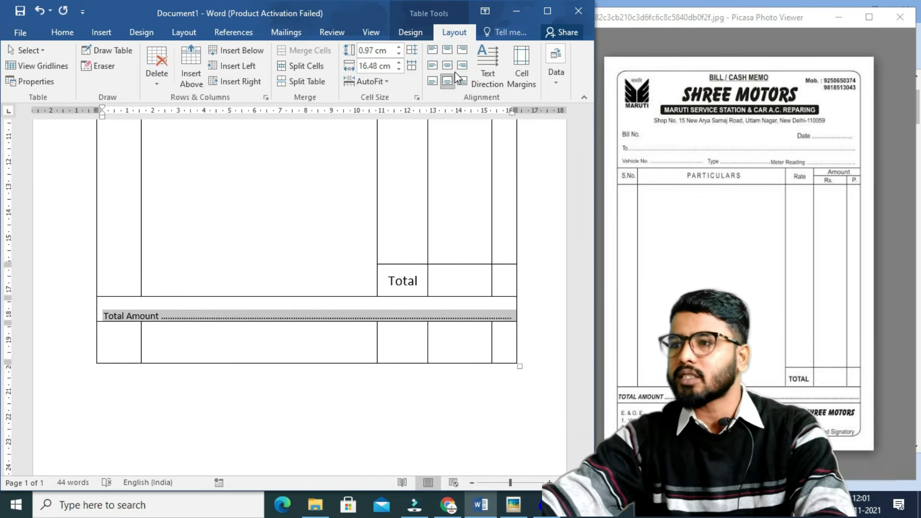
click(451, 65)
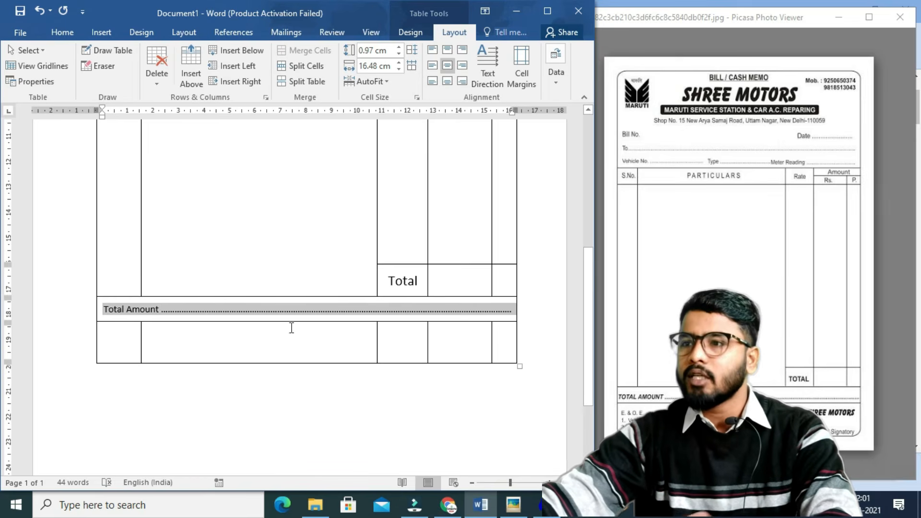
Merge the bottom row into one cell and type the E. & O.E terms and Authorised Signatory text.
drag(124, 333, 494, 338)
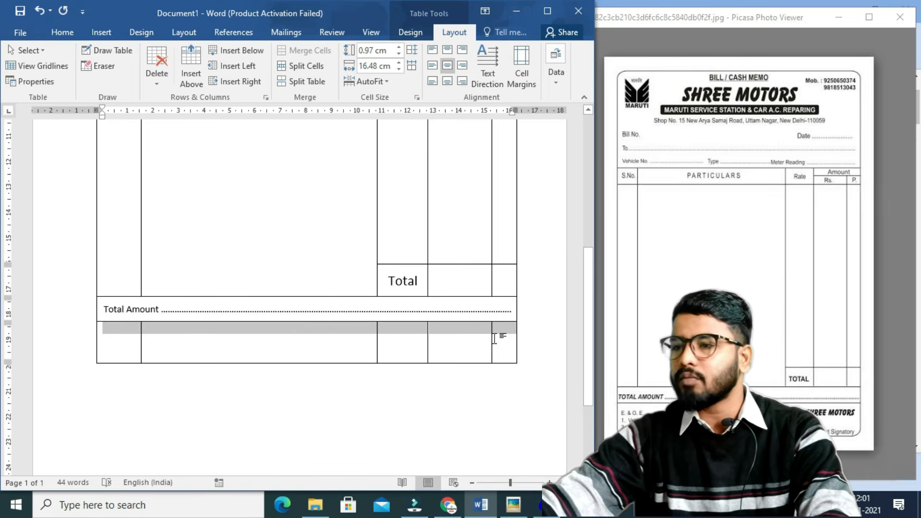
click(297, 53)
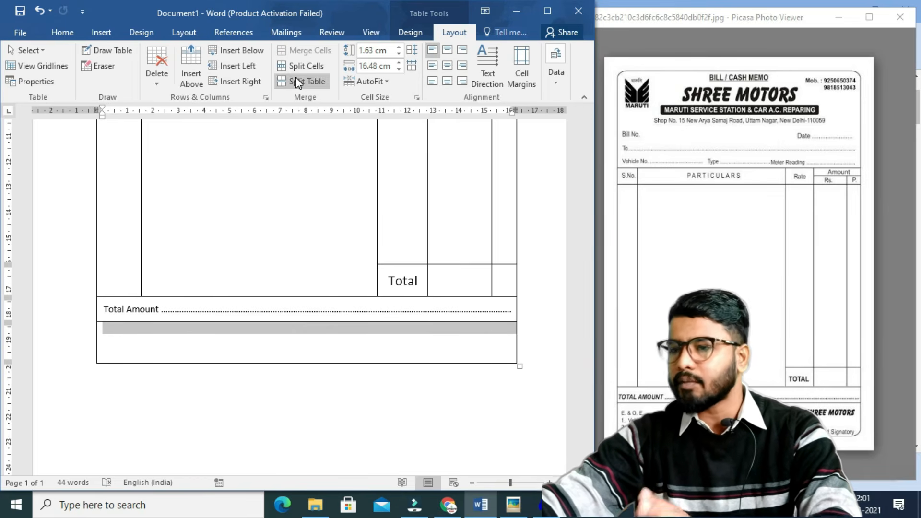
click(146, 330)
text(E. & O.E)
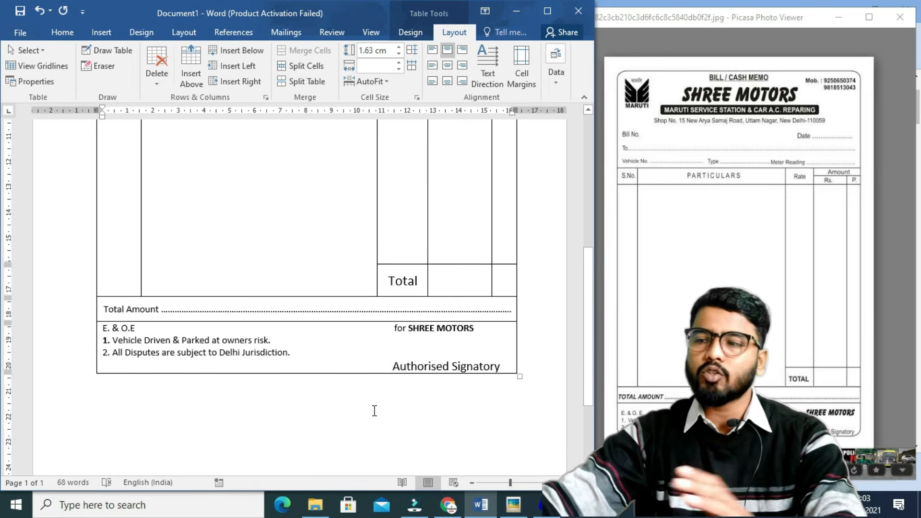
scroll(240, 331, up, 5)
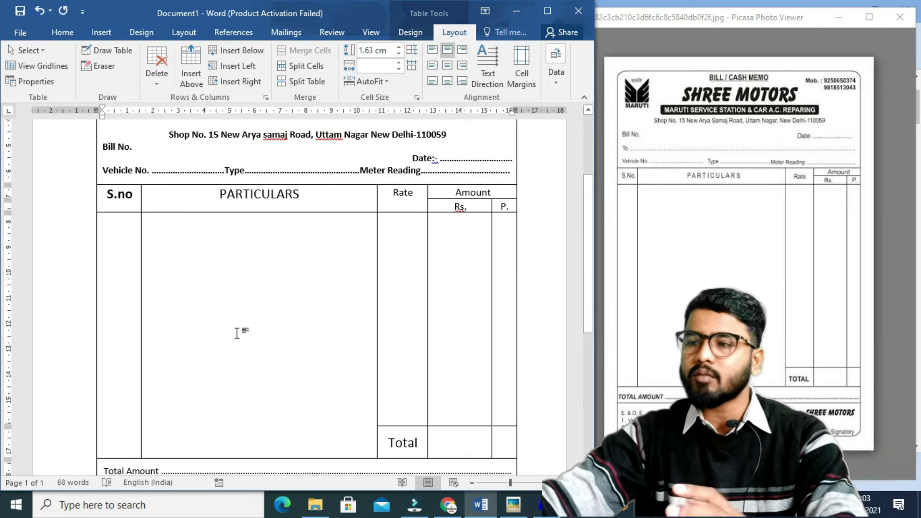
scroll(241, 333, up, 3)
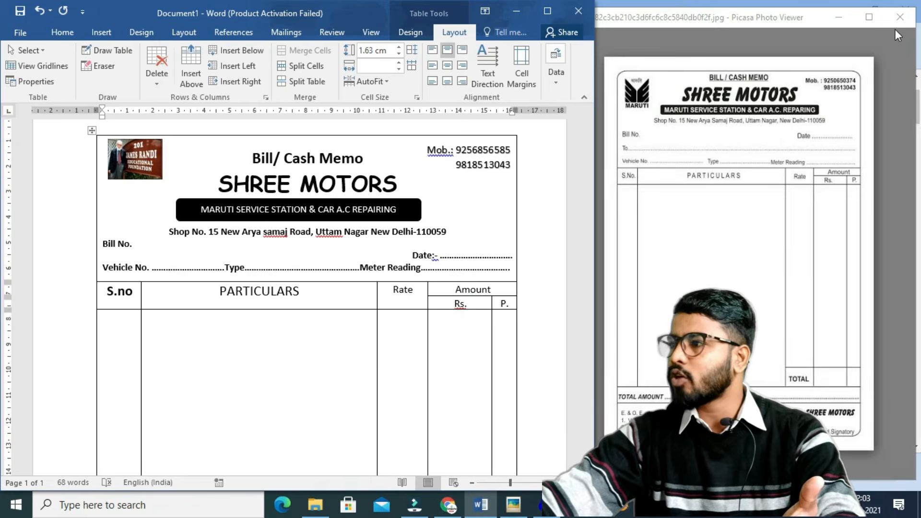
Close the reference photo viewer and check the finished cash memo in print preview.
click(899, 18)
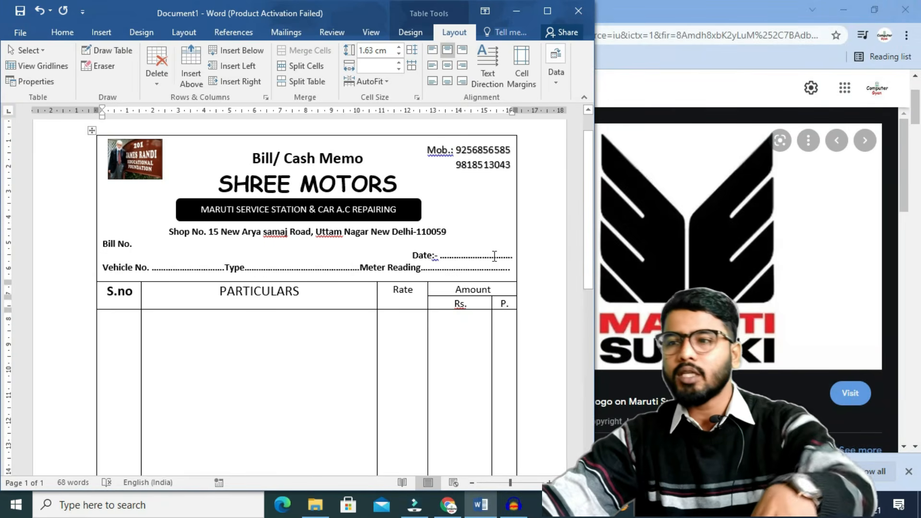
key(ctrl+p)
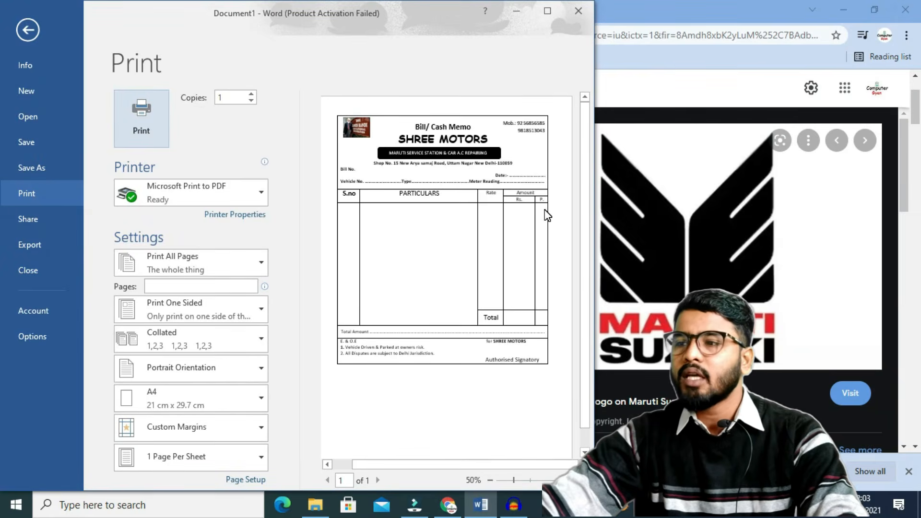
key(Escape)
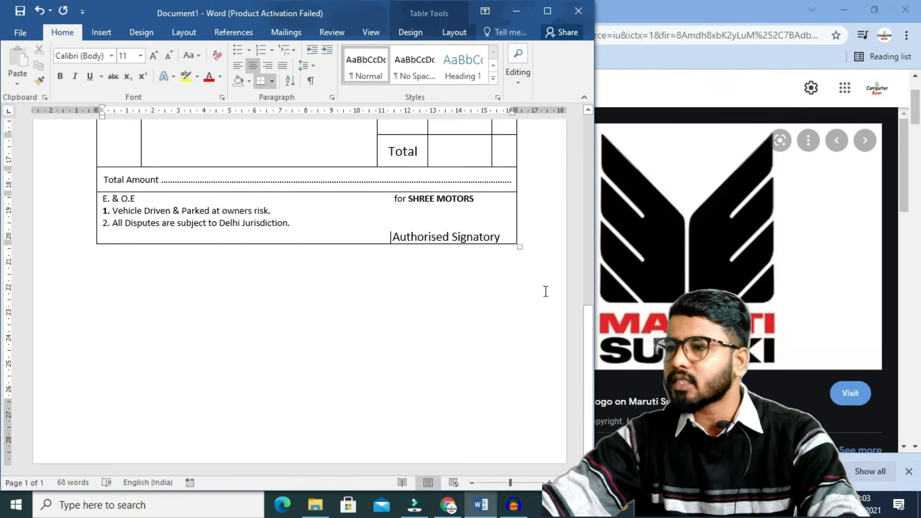
Maximise the Word window and stretch the item table taller.
click(546, 11)
scroll(612, 403, up, 6)
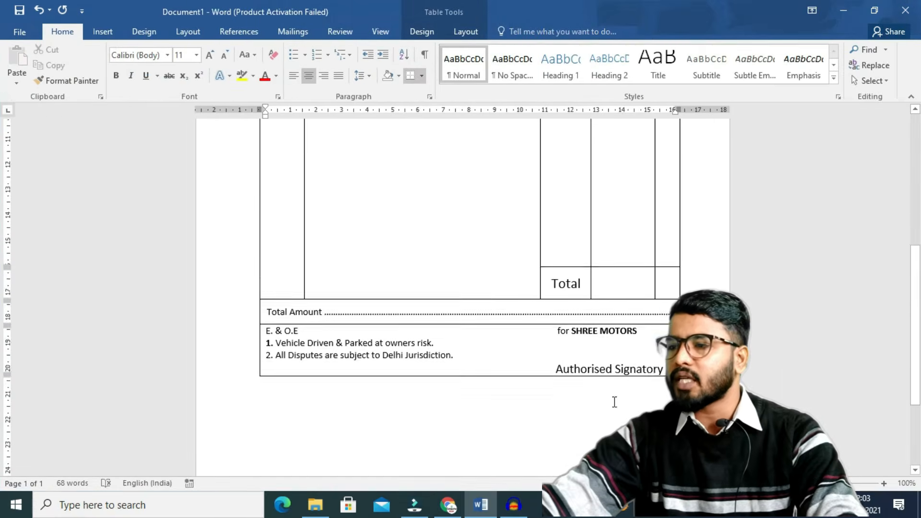
scroll(463, 288, down, 3)
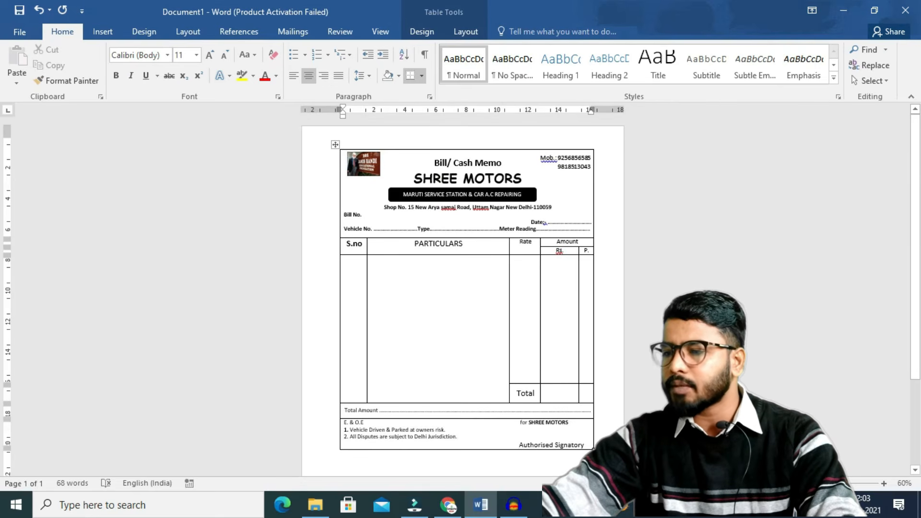
scroll(593, 450, down, 1)
drag(594, 434, 569, 422)
scroll(596, 470, down, 5)
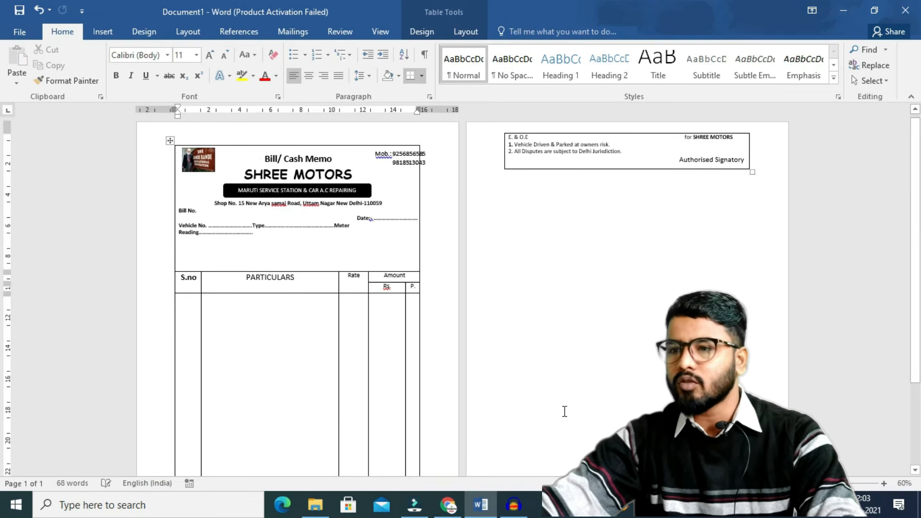
scroll(343, 320, down, 2)
scroll(343, 319, down, 2)
scroll(344, 319, up, 3)
Give the Date, Vehicle No. and Reading lines 2.0 spacing and 12 pt font, and move the table up under them.
click(196, 192)
drag(261, 216, 280, 199)
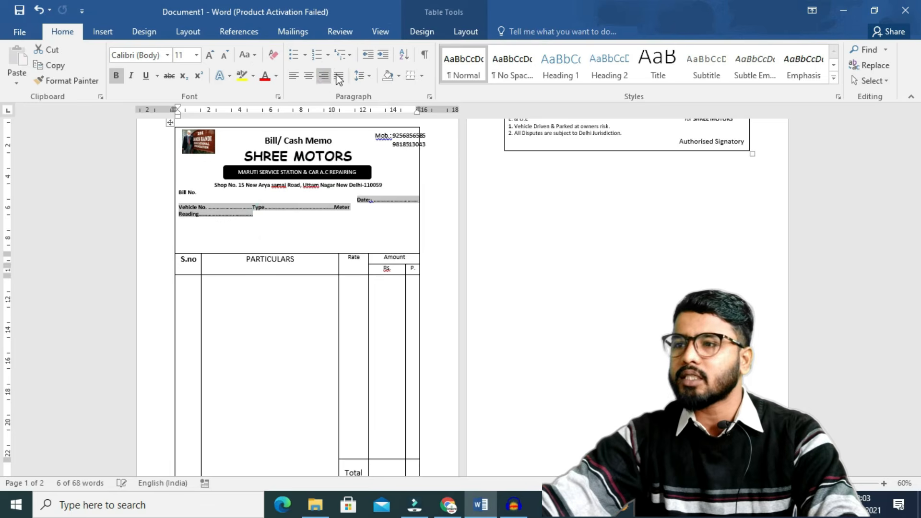
click(359, 75)
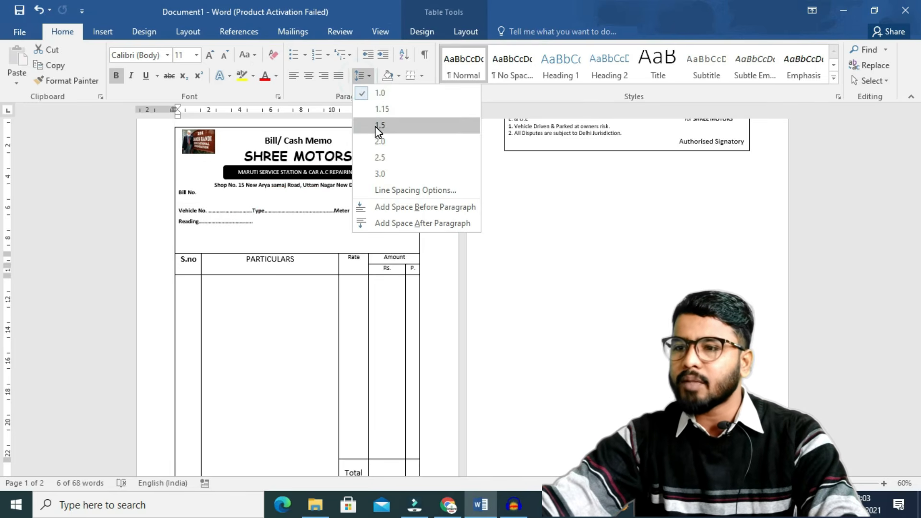
click(376, 141)
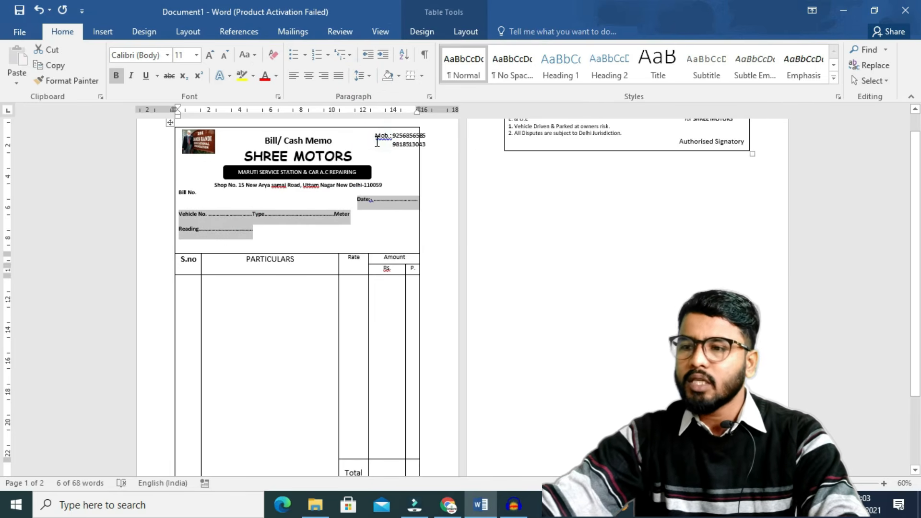
key(ctrl+shift+period)
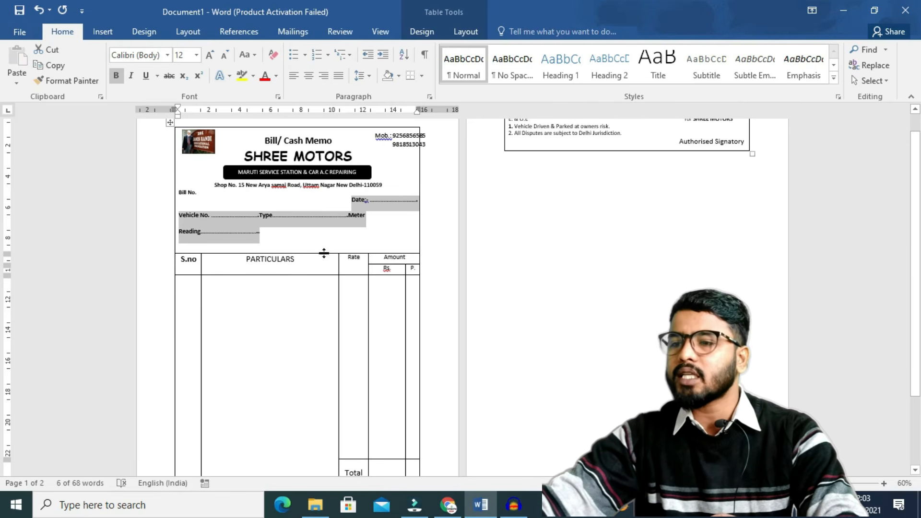
drag(317, 254, 321, 235)
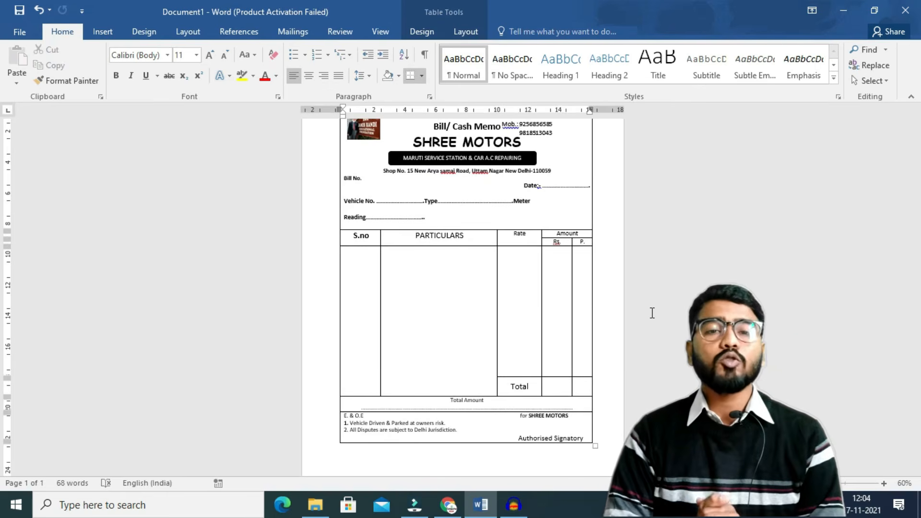